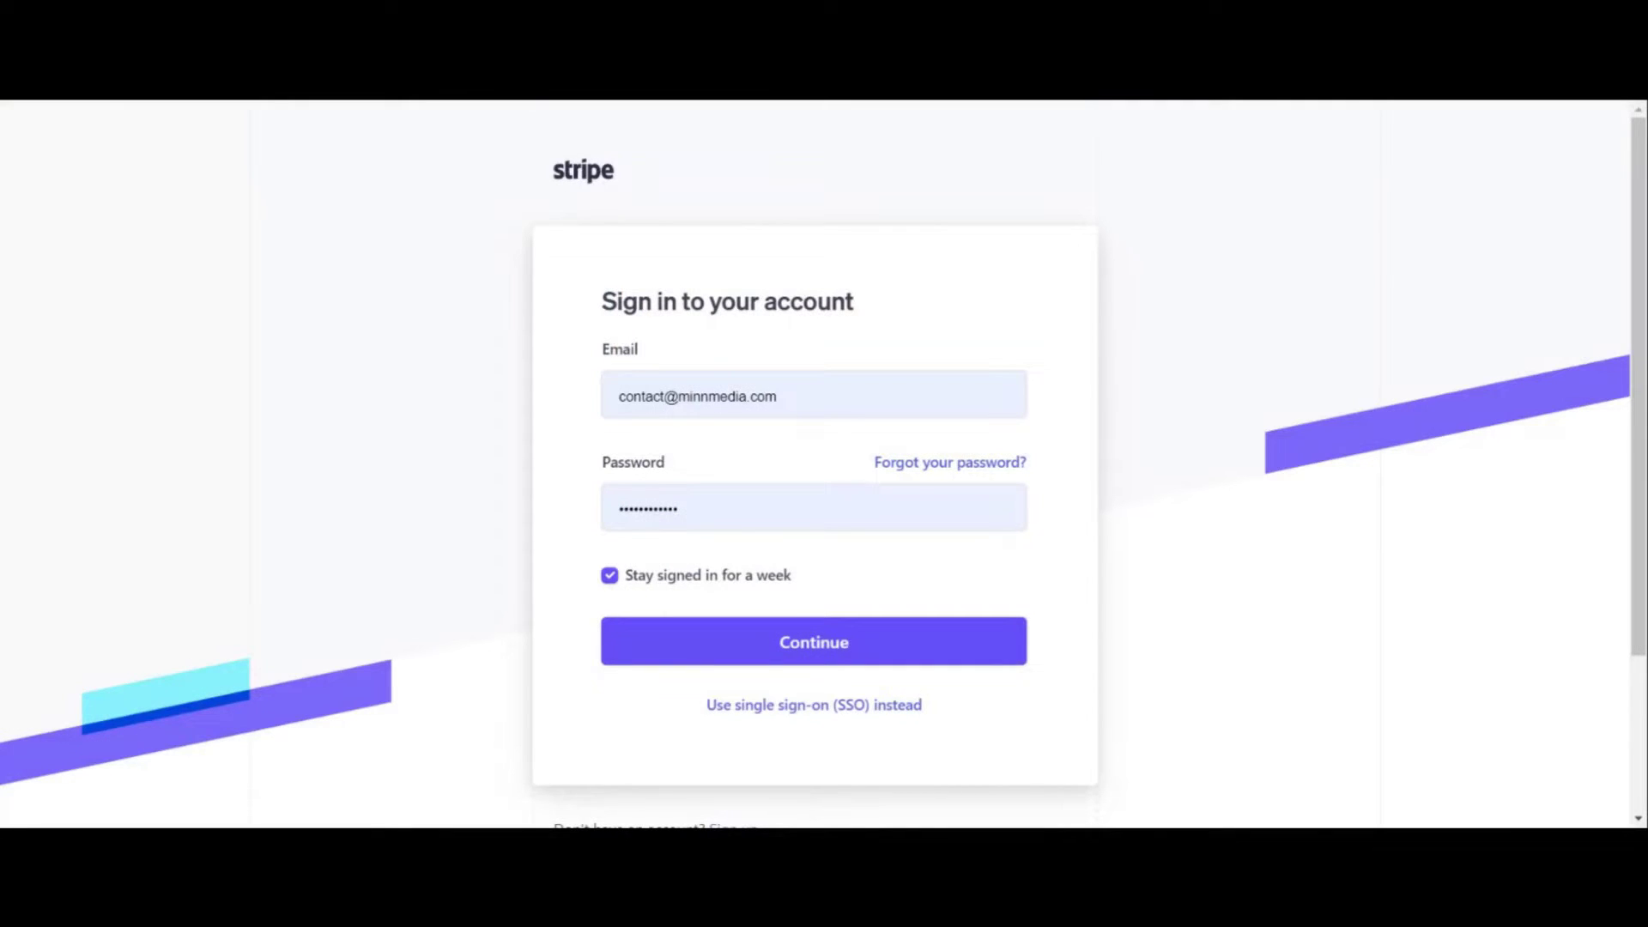
# Step: Enter the account email and sign in to reach the Stripe dashboard Home
pyautogui.click(619, 396)
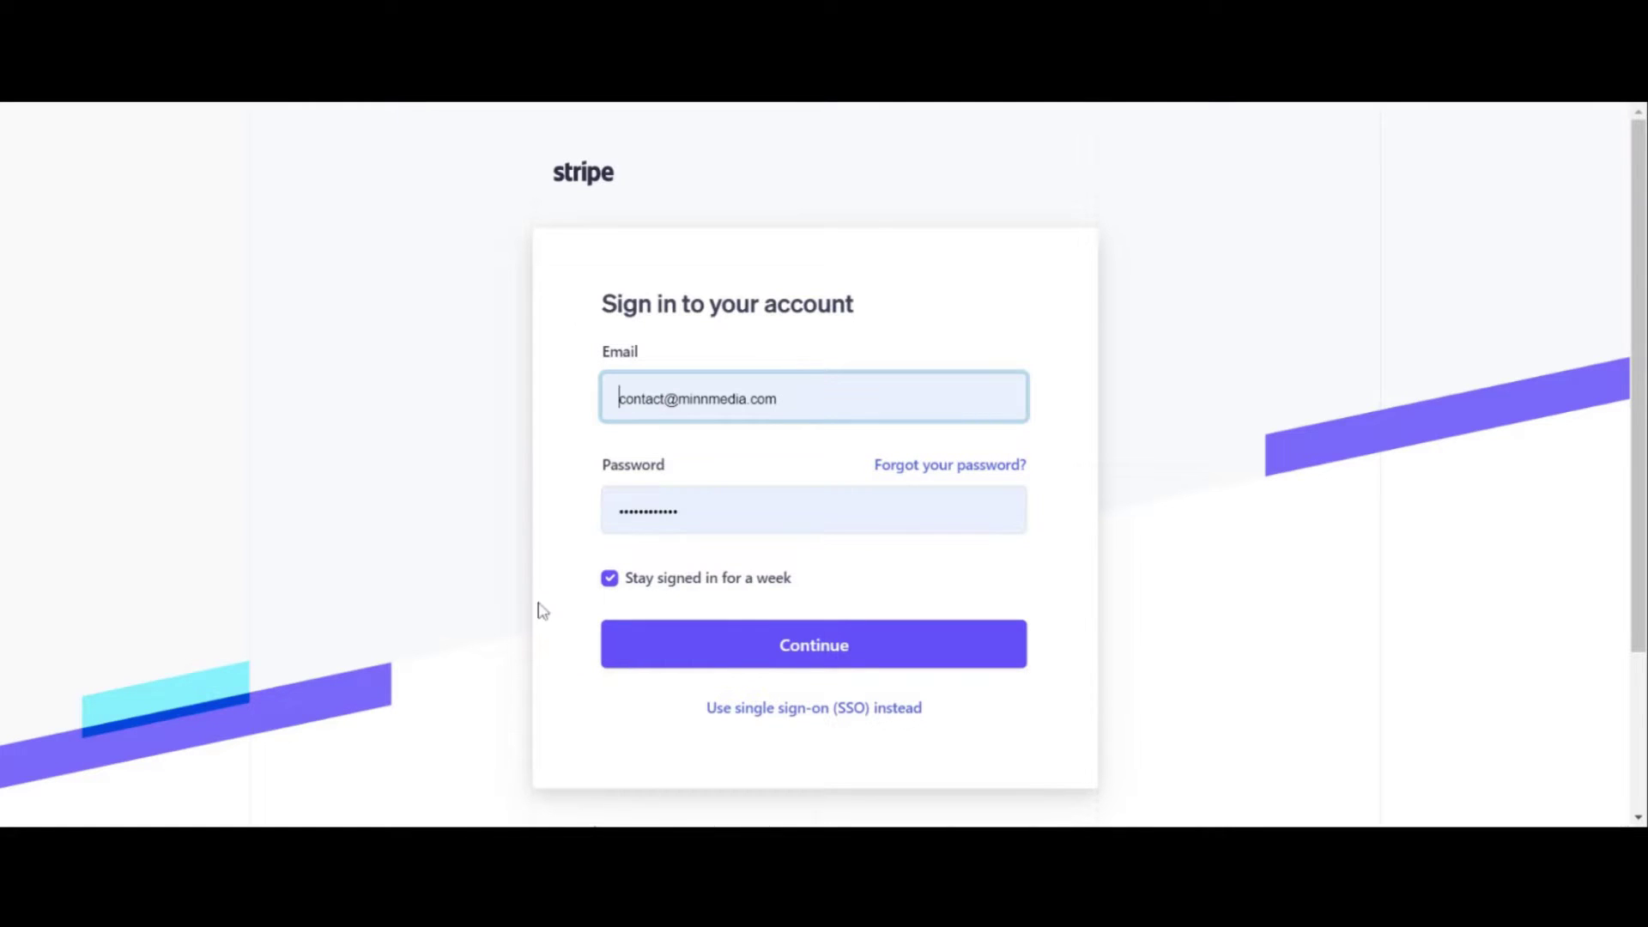
pyautogui.scroll(-2, 429, 498)
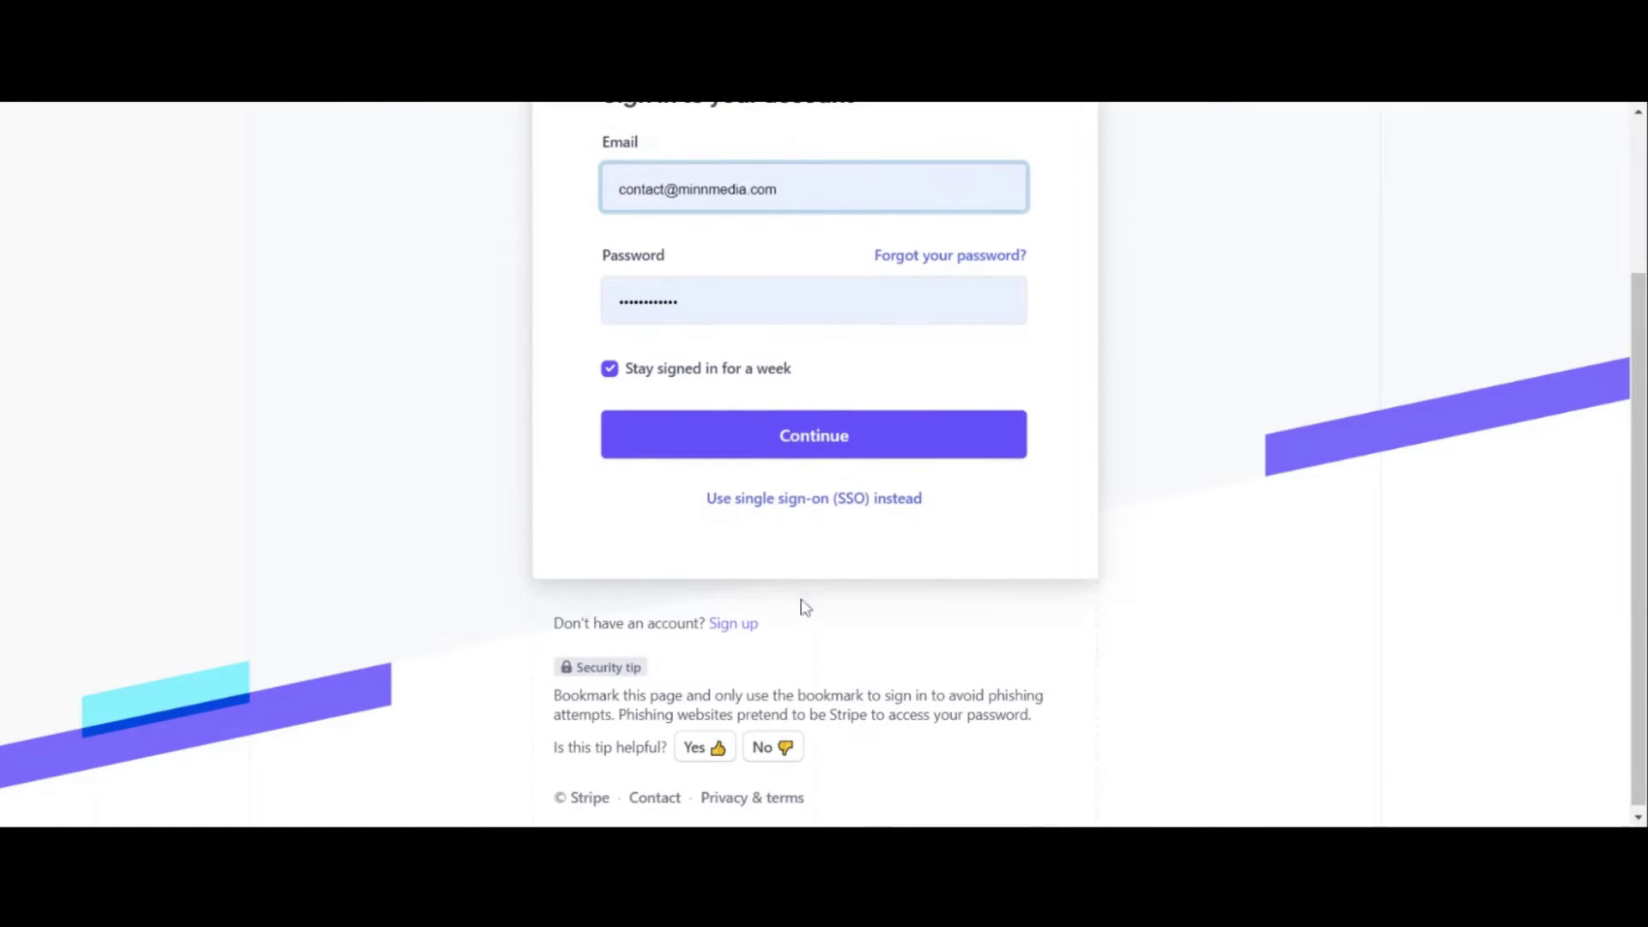
pyautogui.click(734, 627)
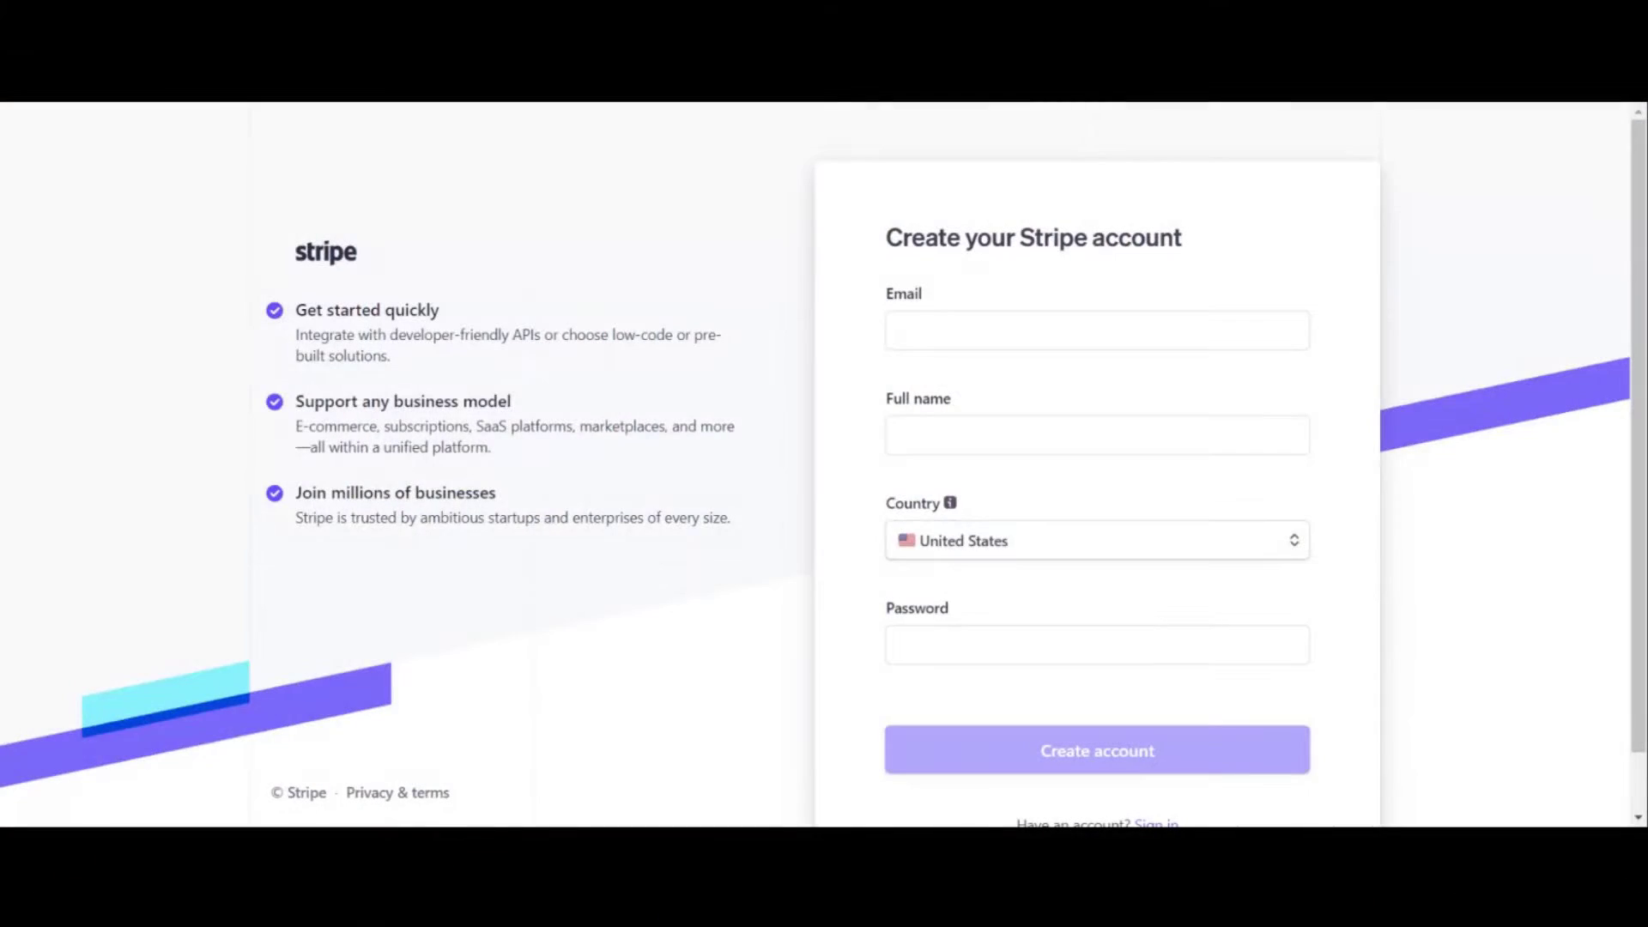
pyautogui.click(944, 330)
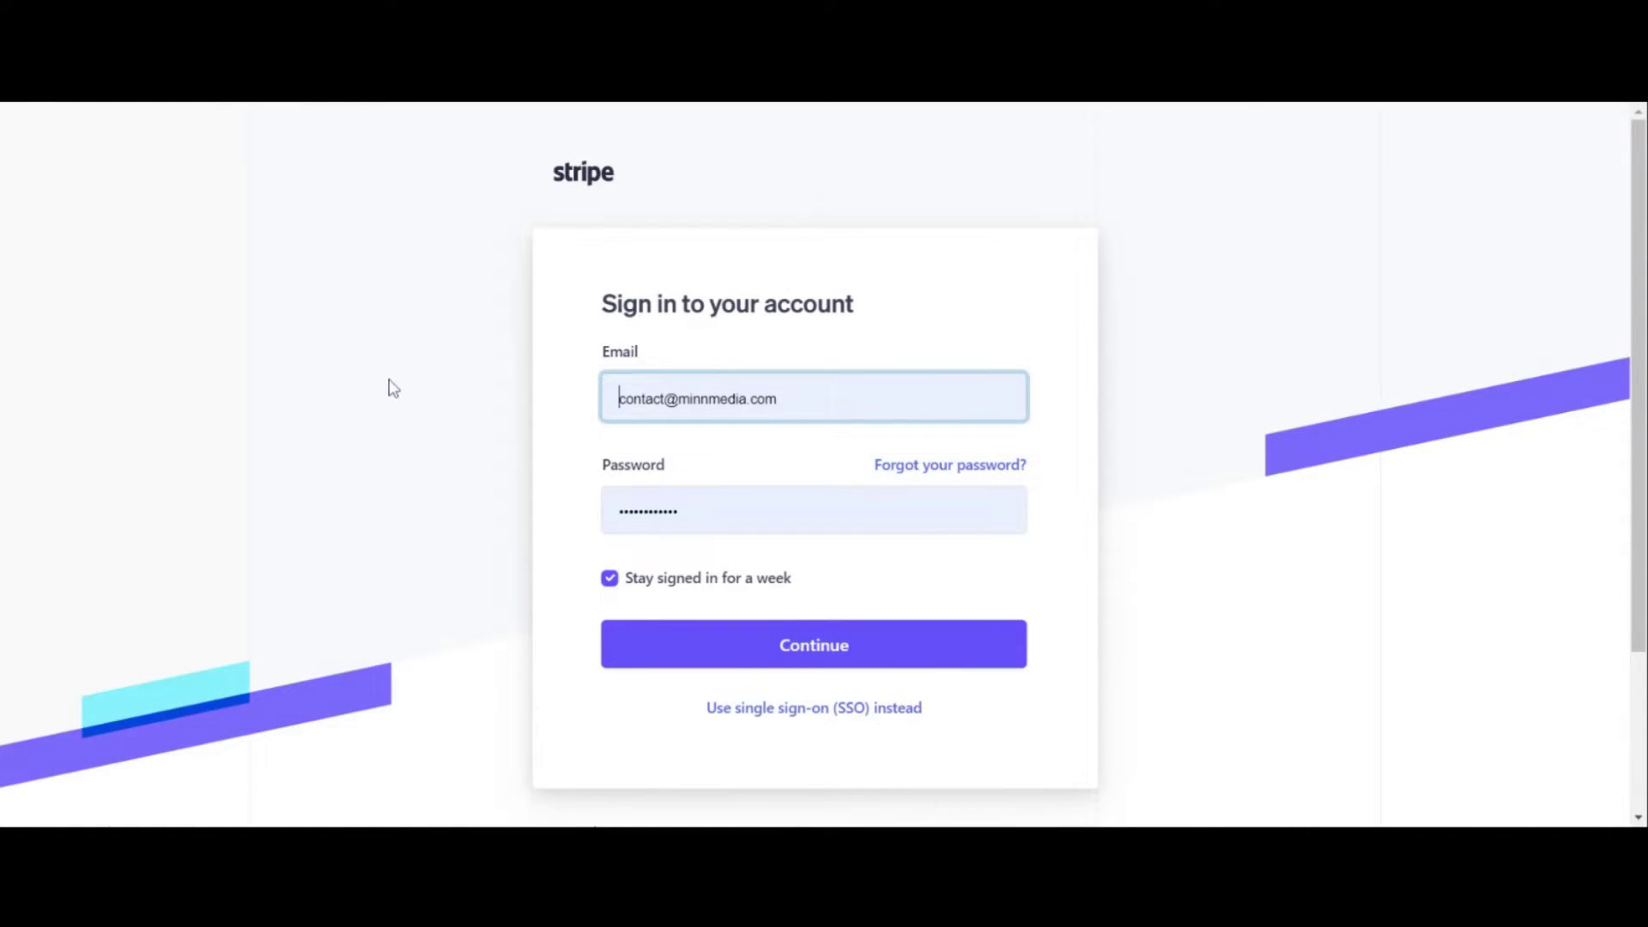
pyautogui.scroll(-1, 685, 486)
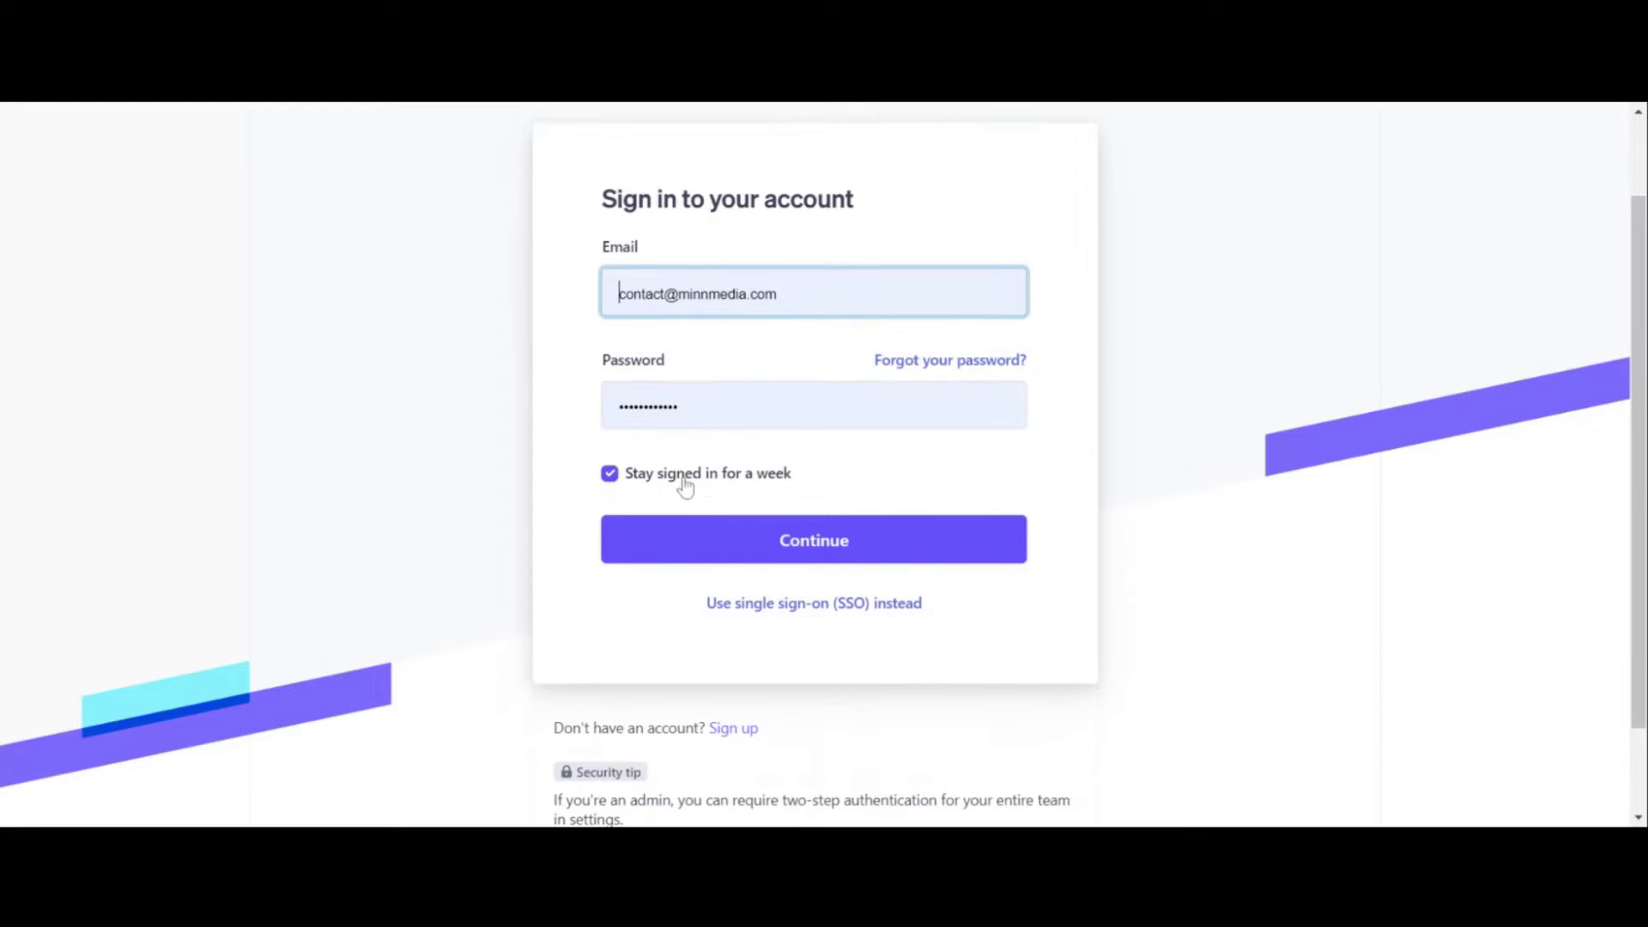
pyautogui.click(760, 538)
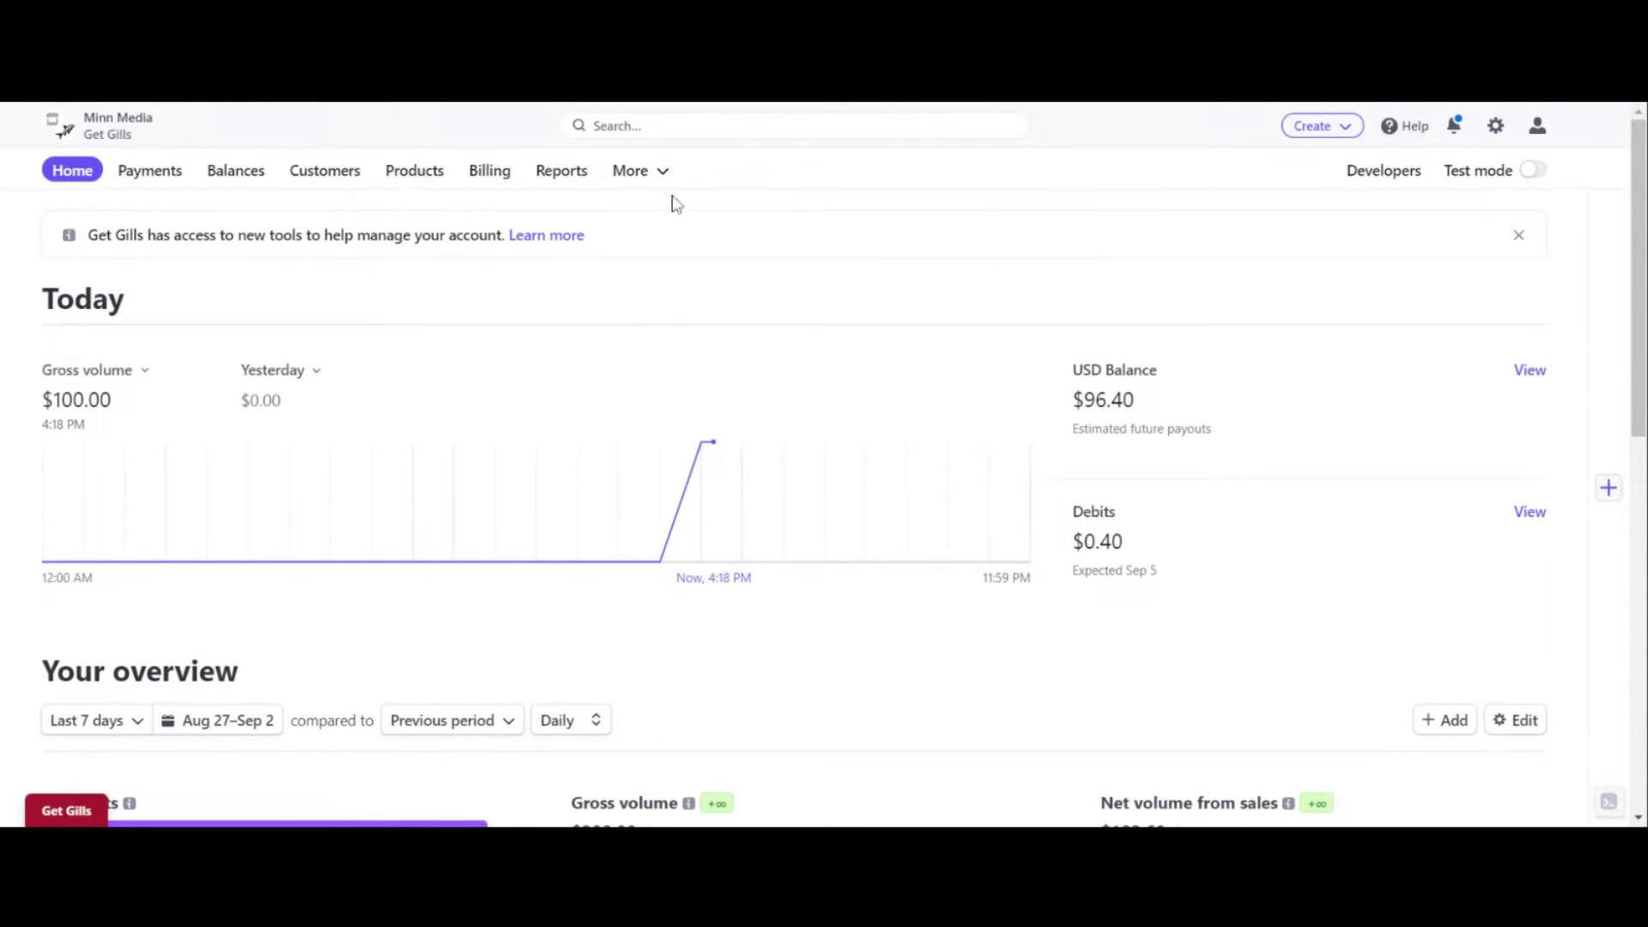
# Step: Start a new invoice from the Create menu's Invoice option
pyautogui.click(1347, 127)
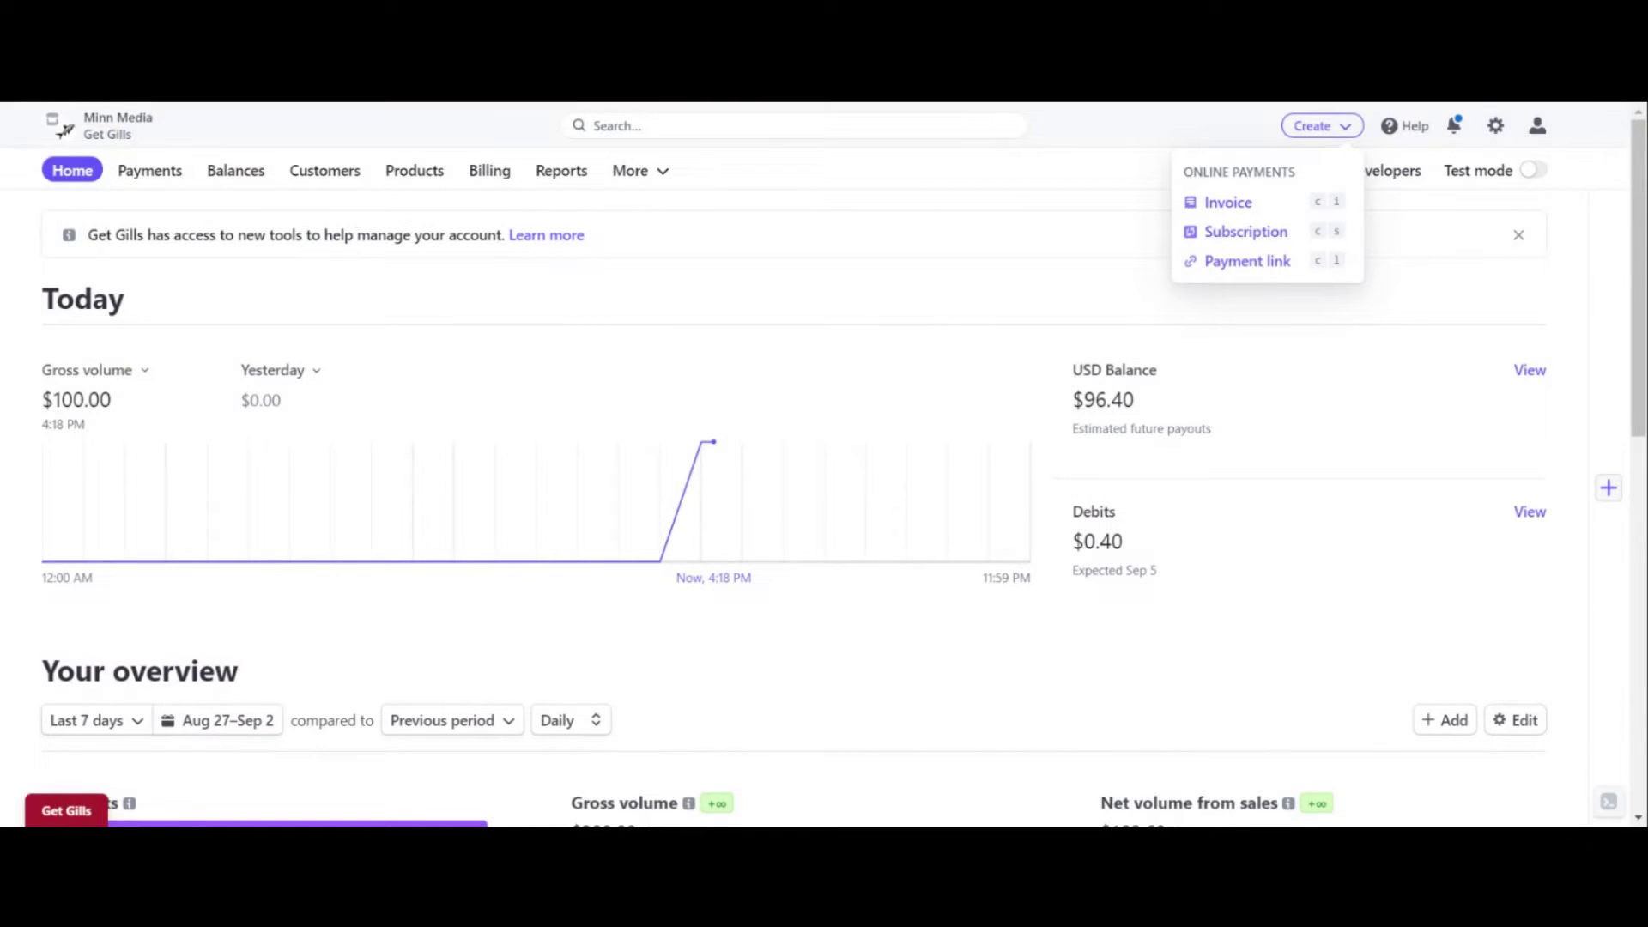
pyautogui.click(1244, 203)
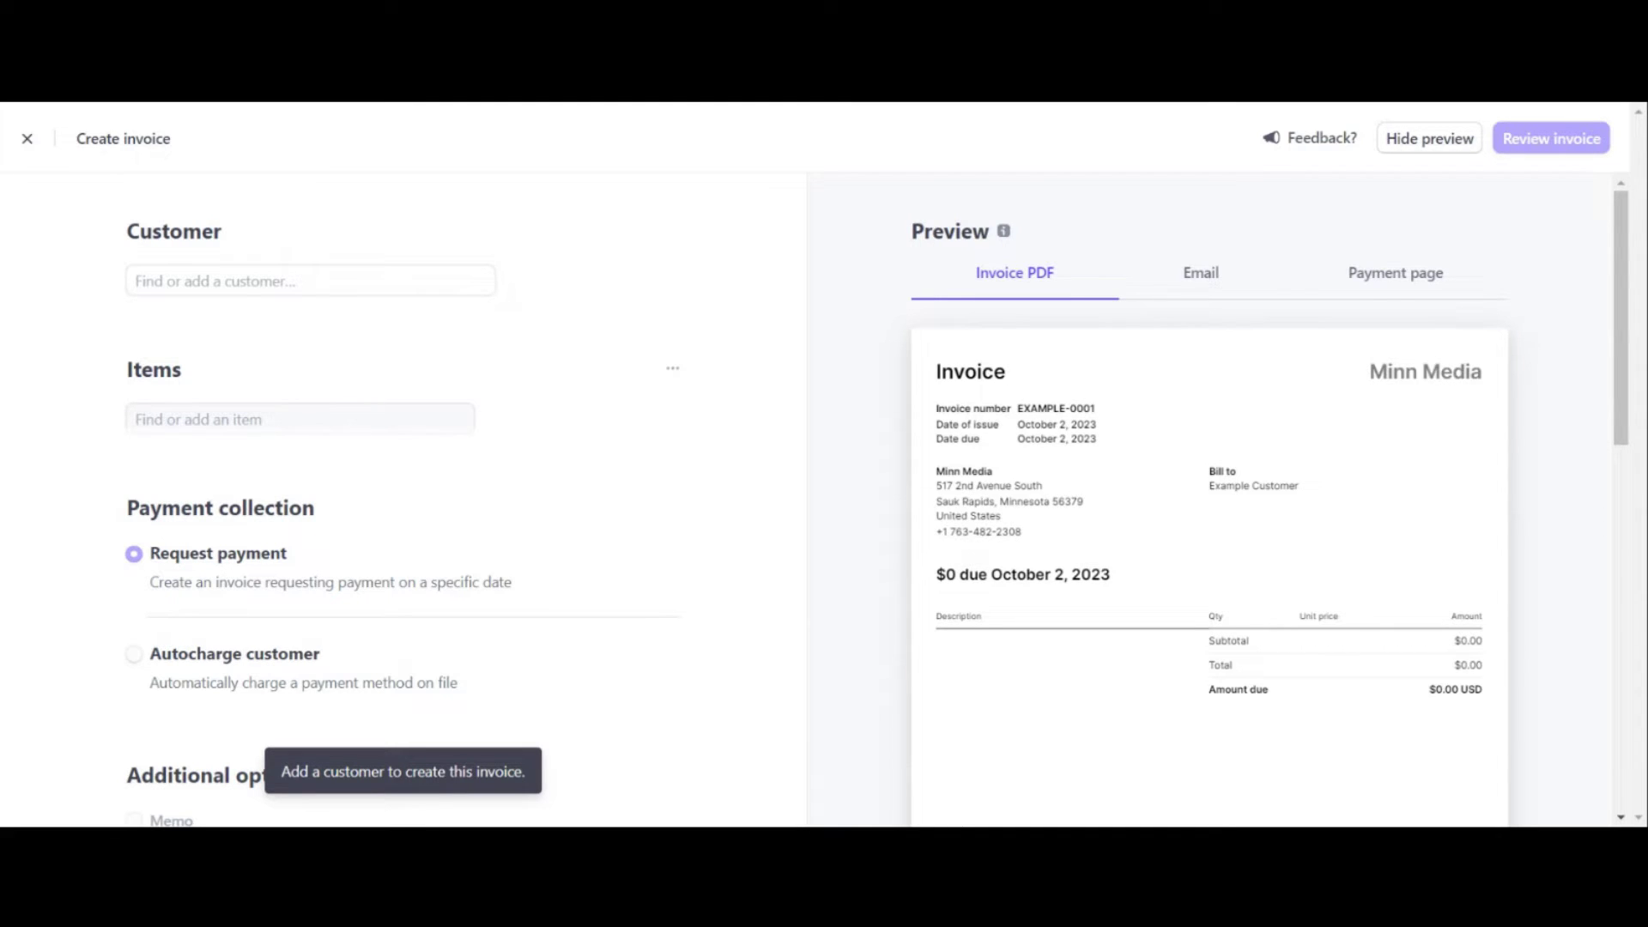
# Step: Enter the customer's email in the Customer field and add them as a new customer
pyautogui.click(257, 281)
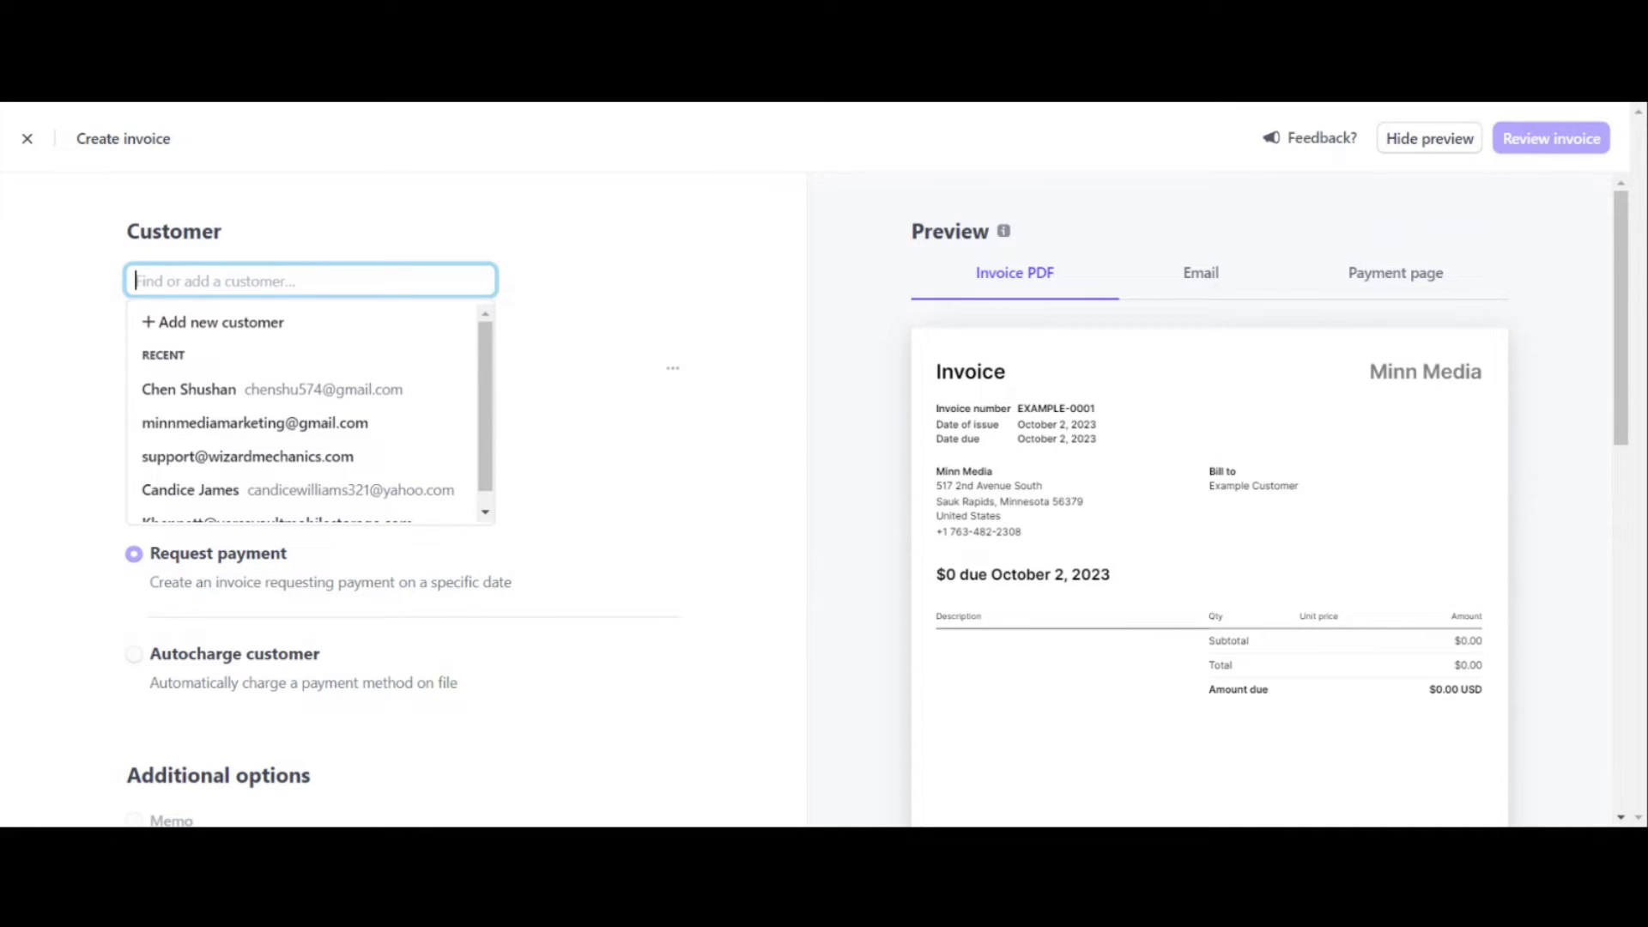
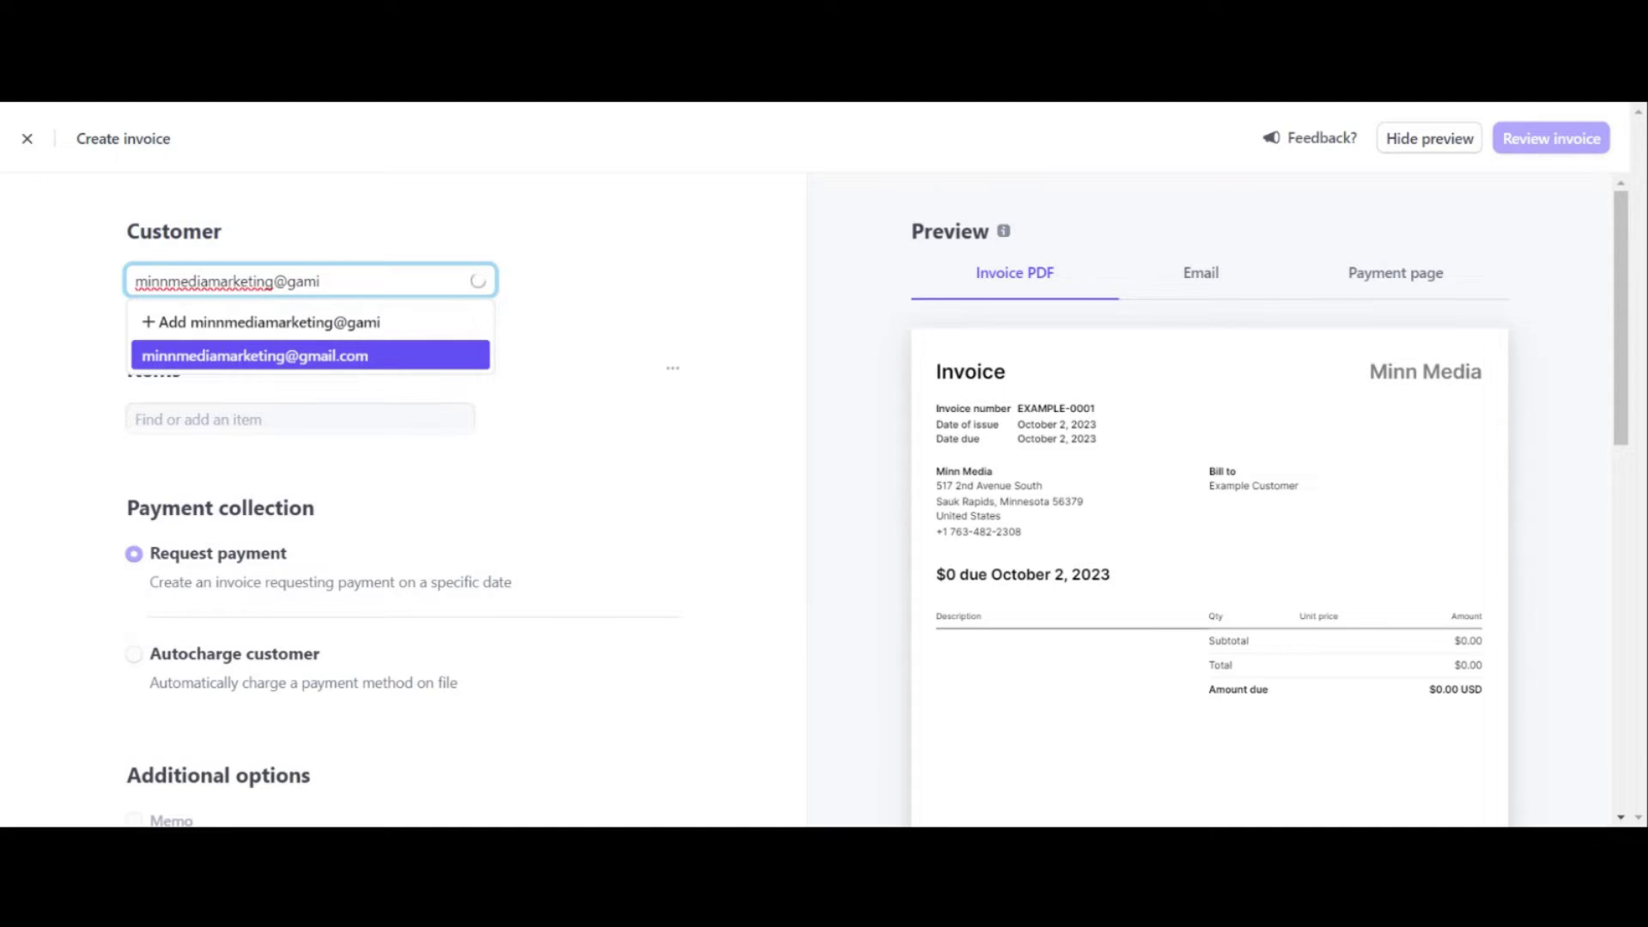
pyautogui.click(295, 322)
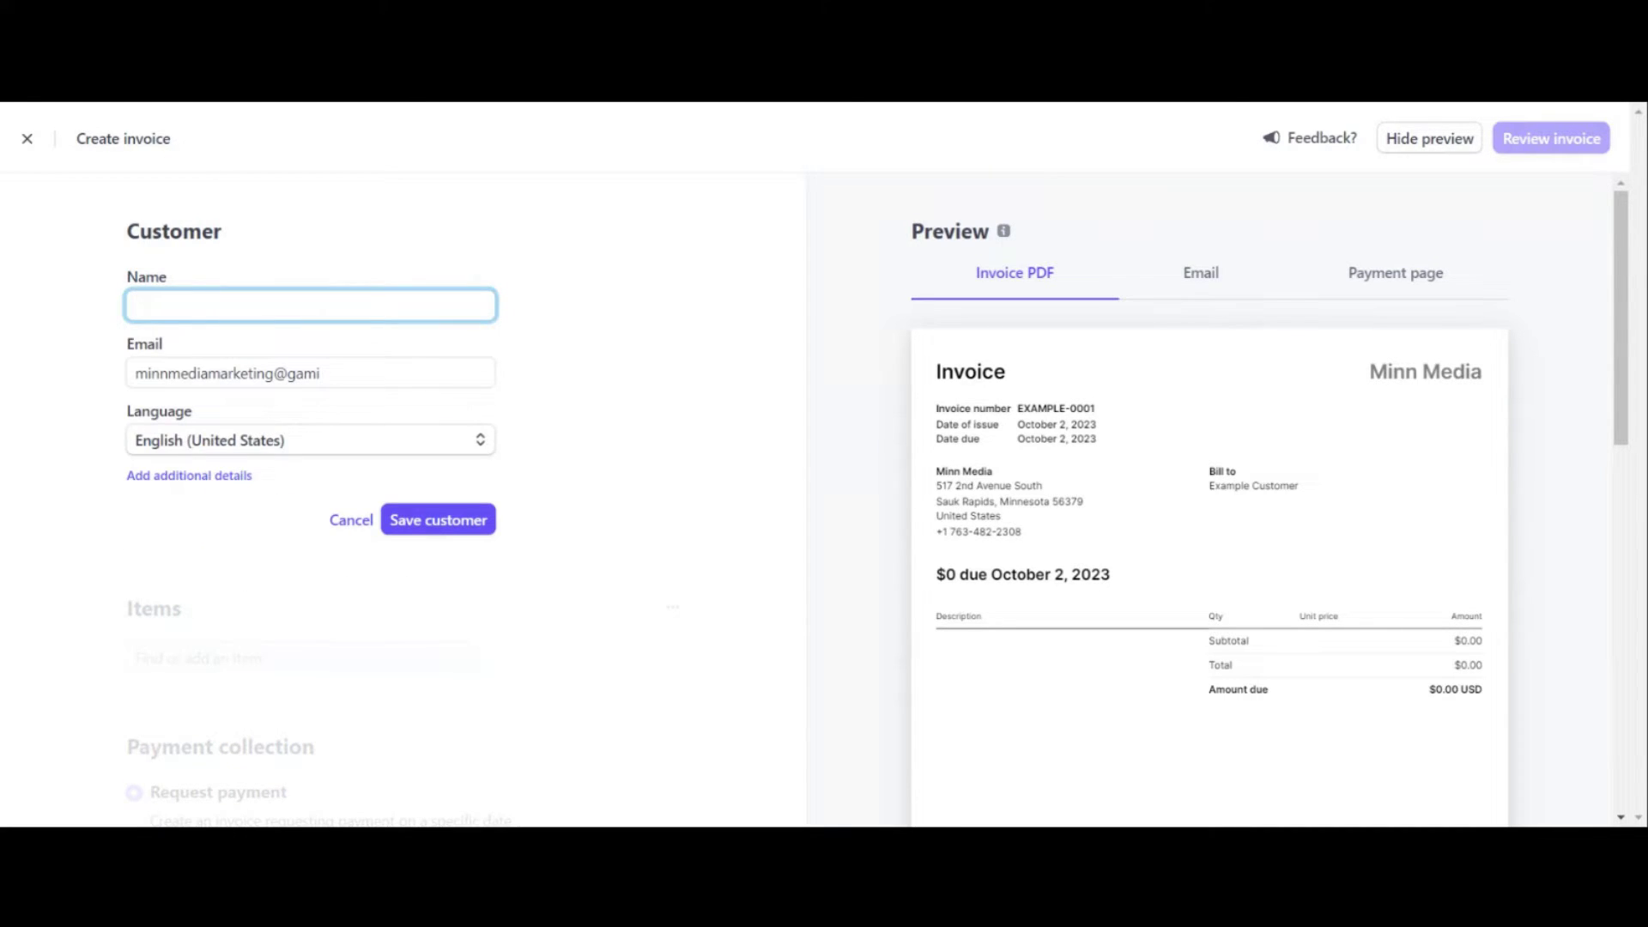
# Step: Correct the customer's email to end in gmail.com, enter their full name, and save them
pyautogui.click(321, 373)
pyautogui.press('BackSpace')
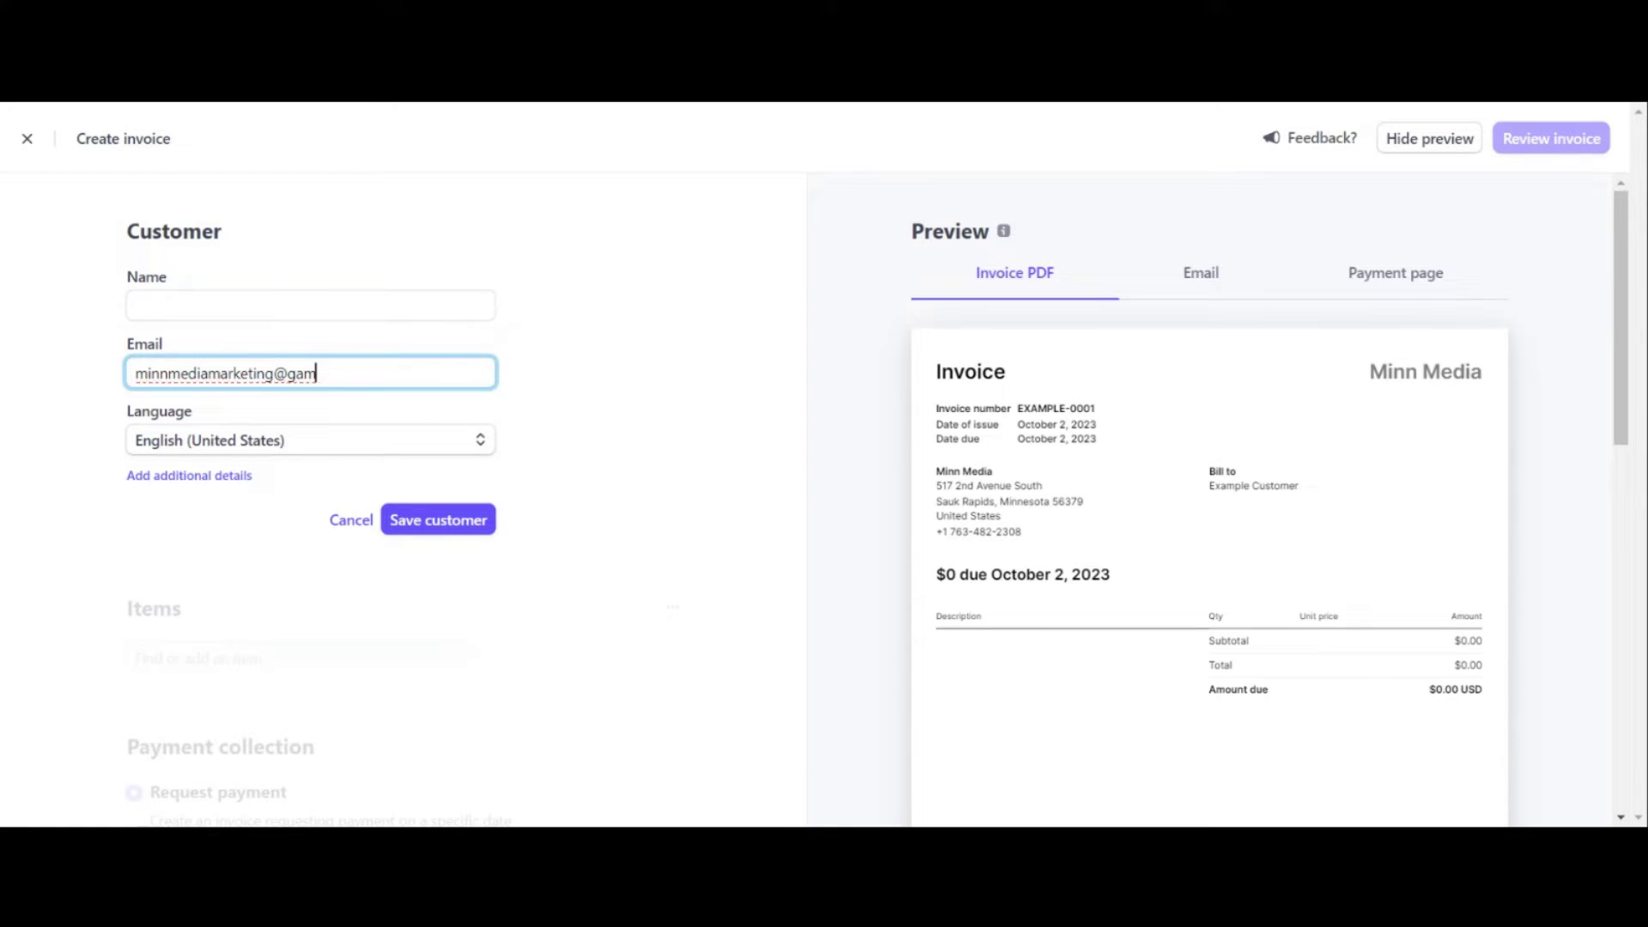
pyautogui.write('ail.com')
pyautogui.click(594, 396)
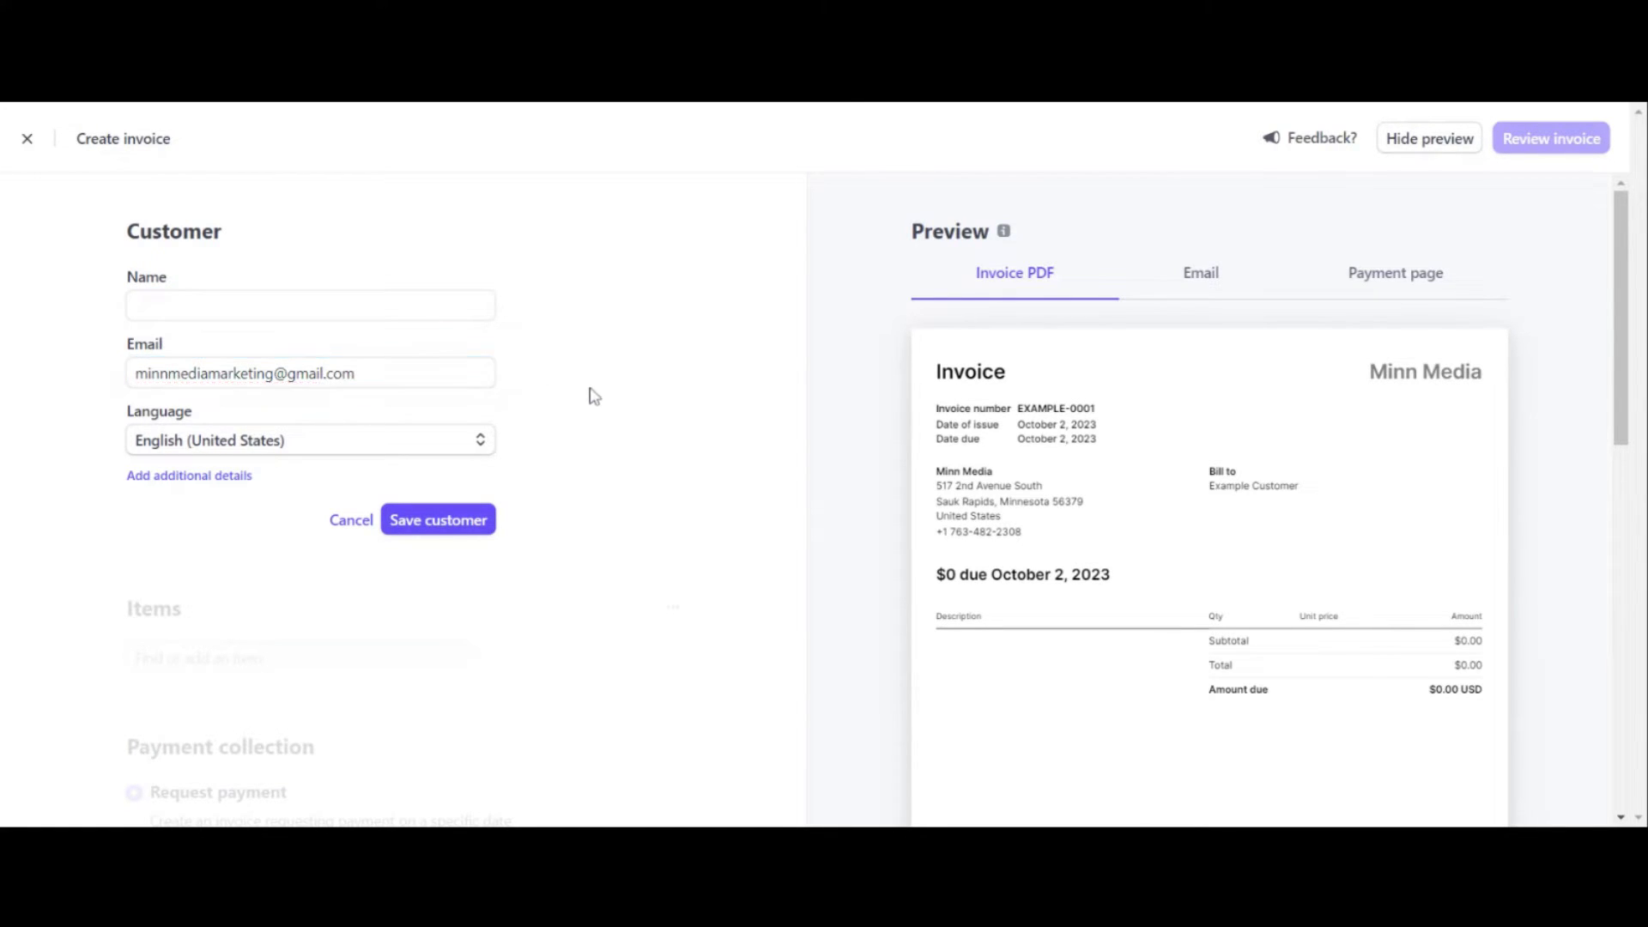
pyautogui.click(309, 305)
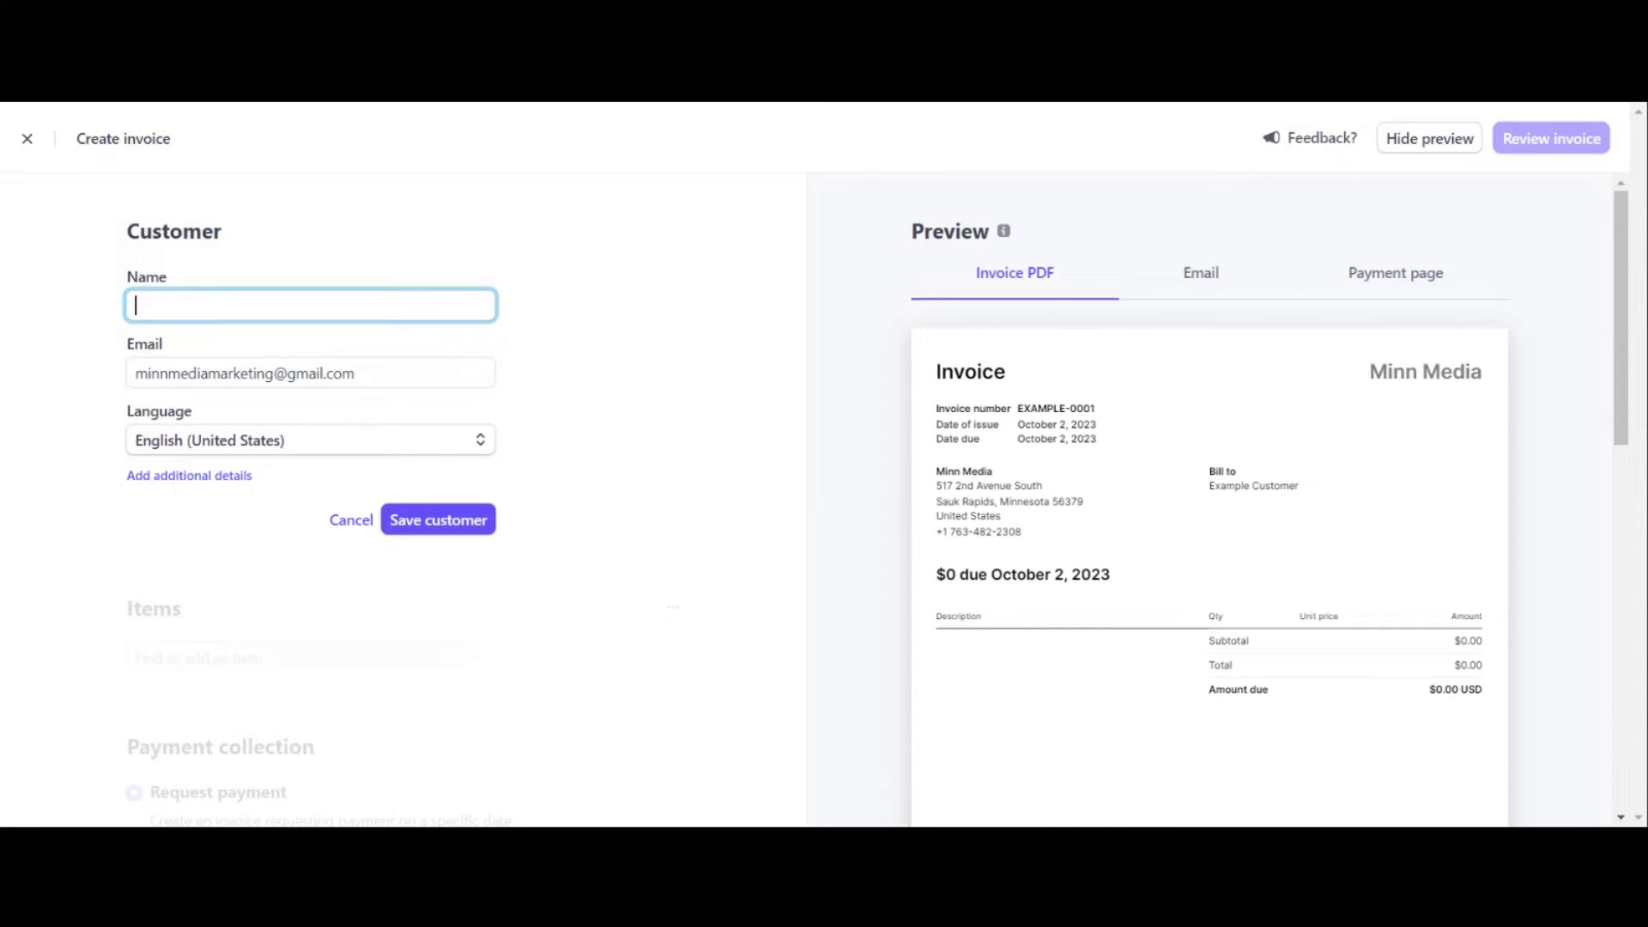
pyautogui.click(433, 521)
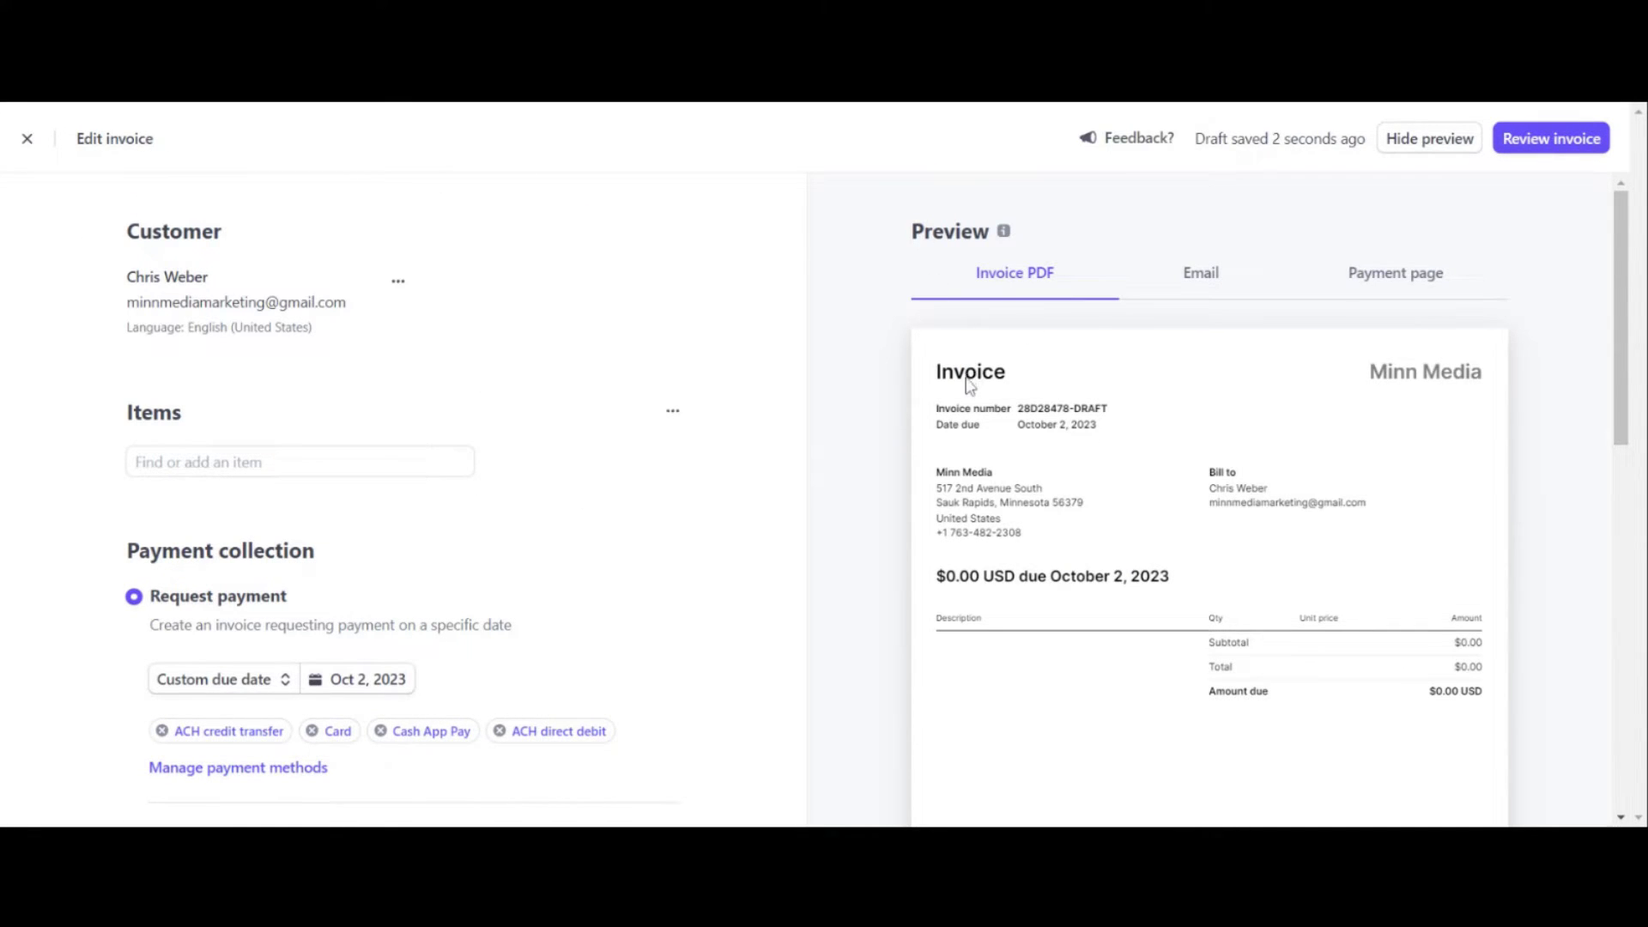
# Step: Add the '40 min Marketing Consultation' item at $100.00, quantity 1, via a 'Marketing Consult' search
pyautogui.scroll(-1, 953, 399)
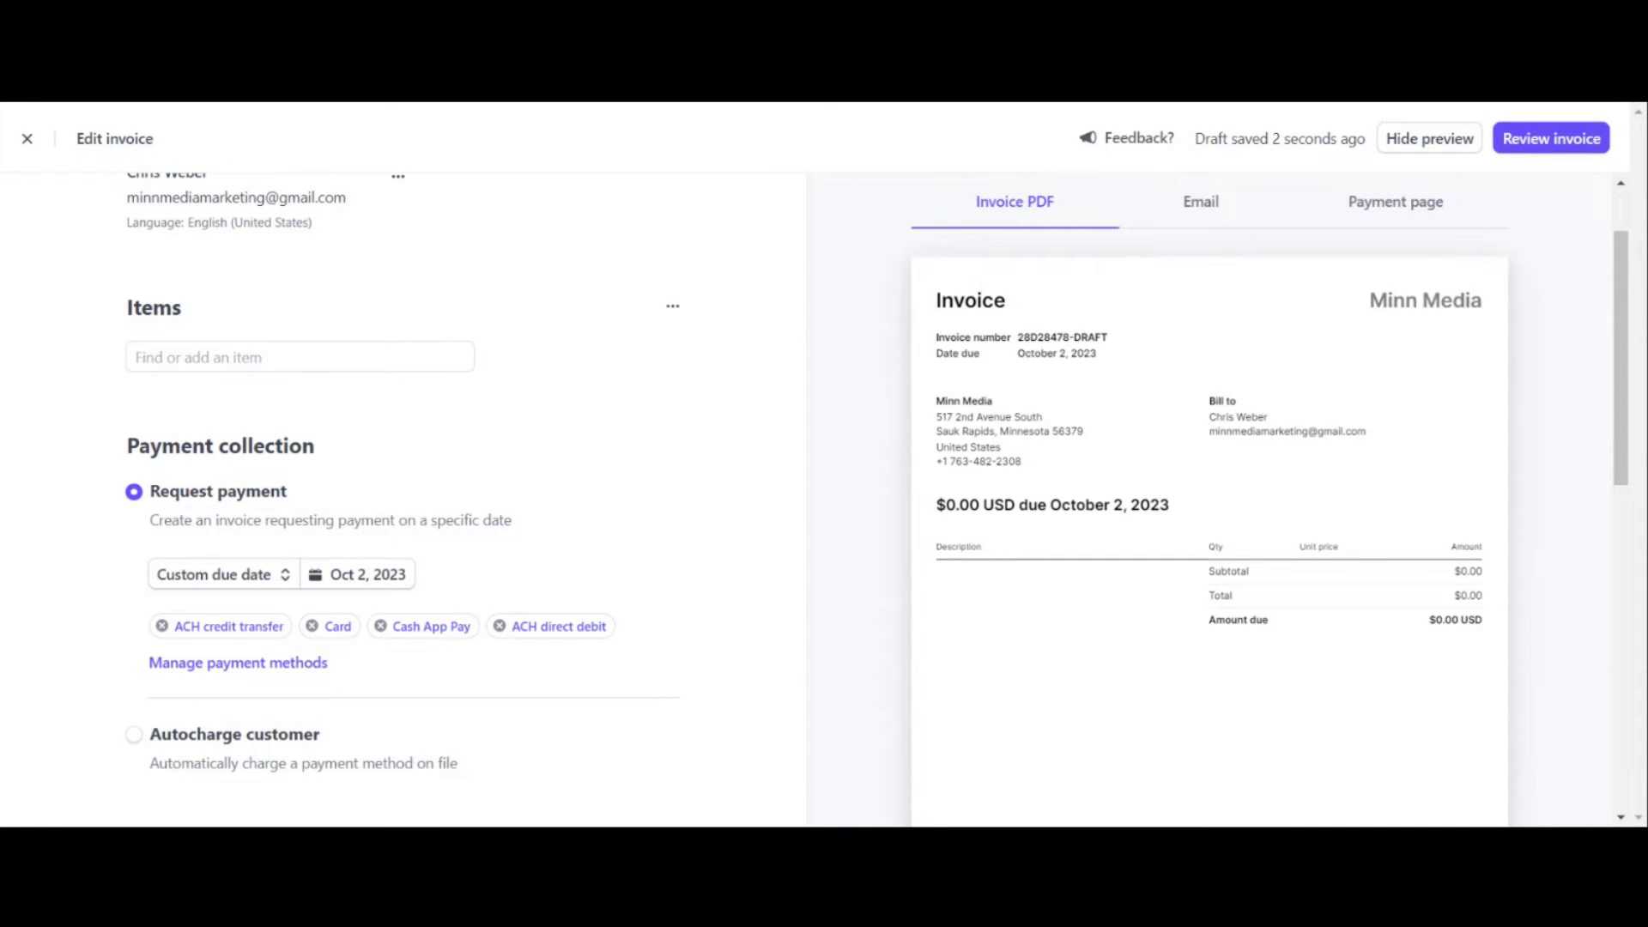
pyautogui.click(257, 356)
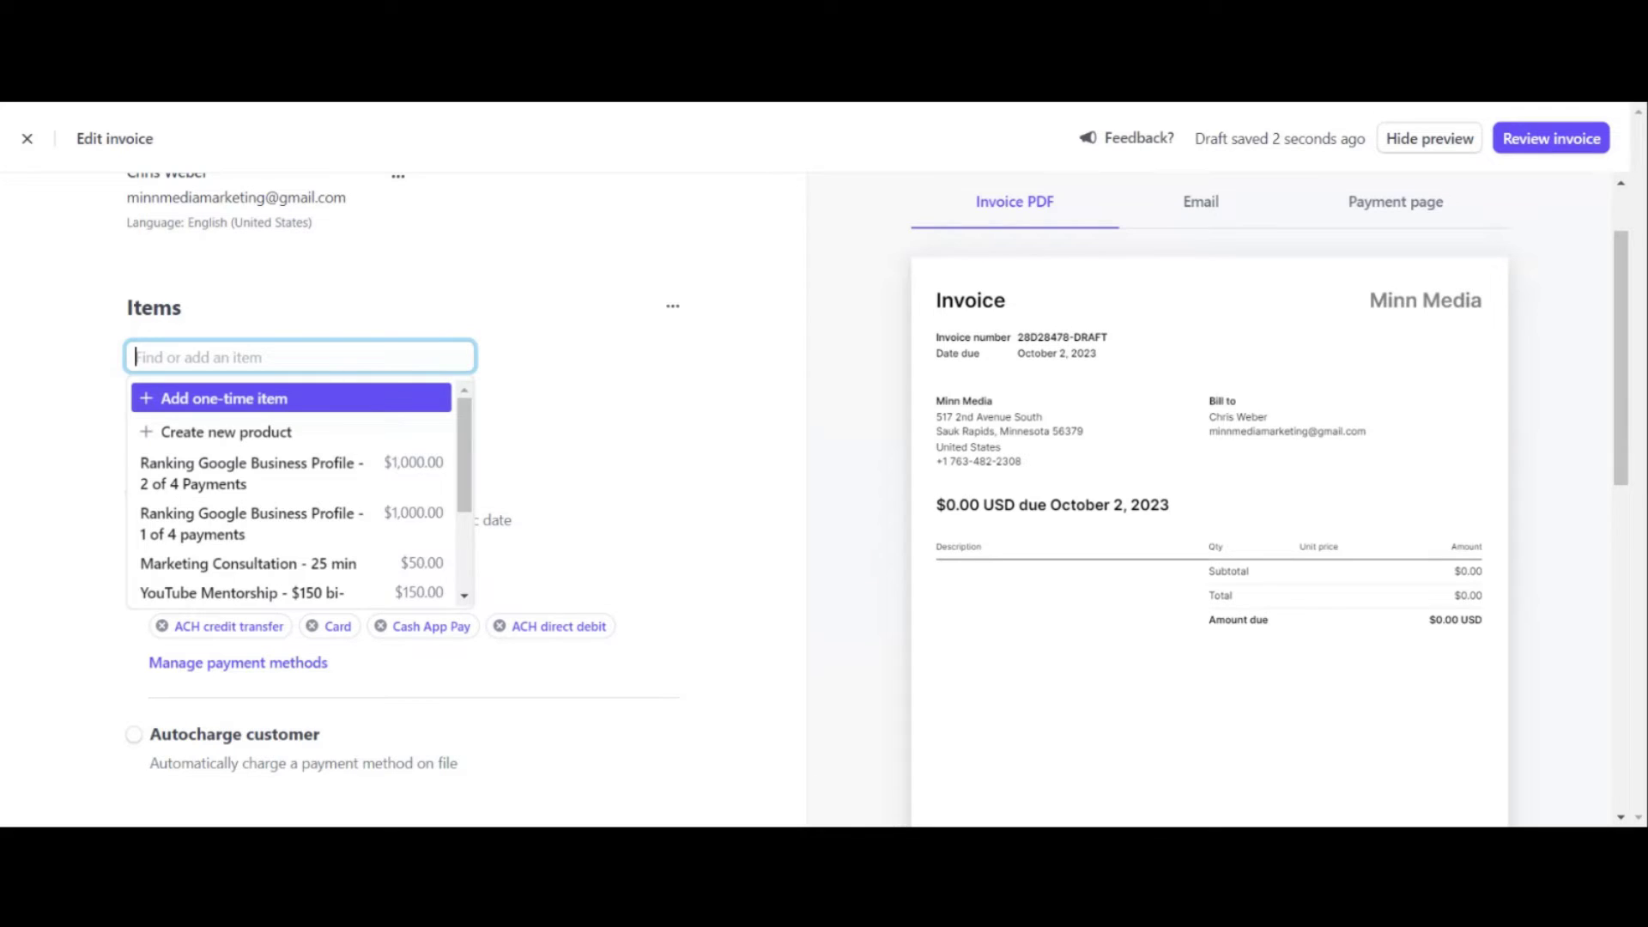
pyautogui.write('Marketing')
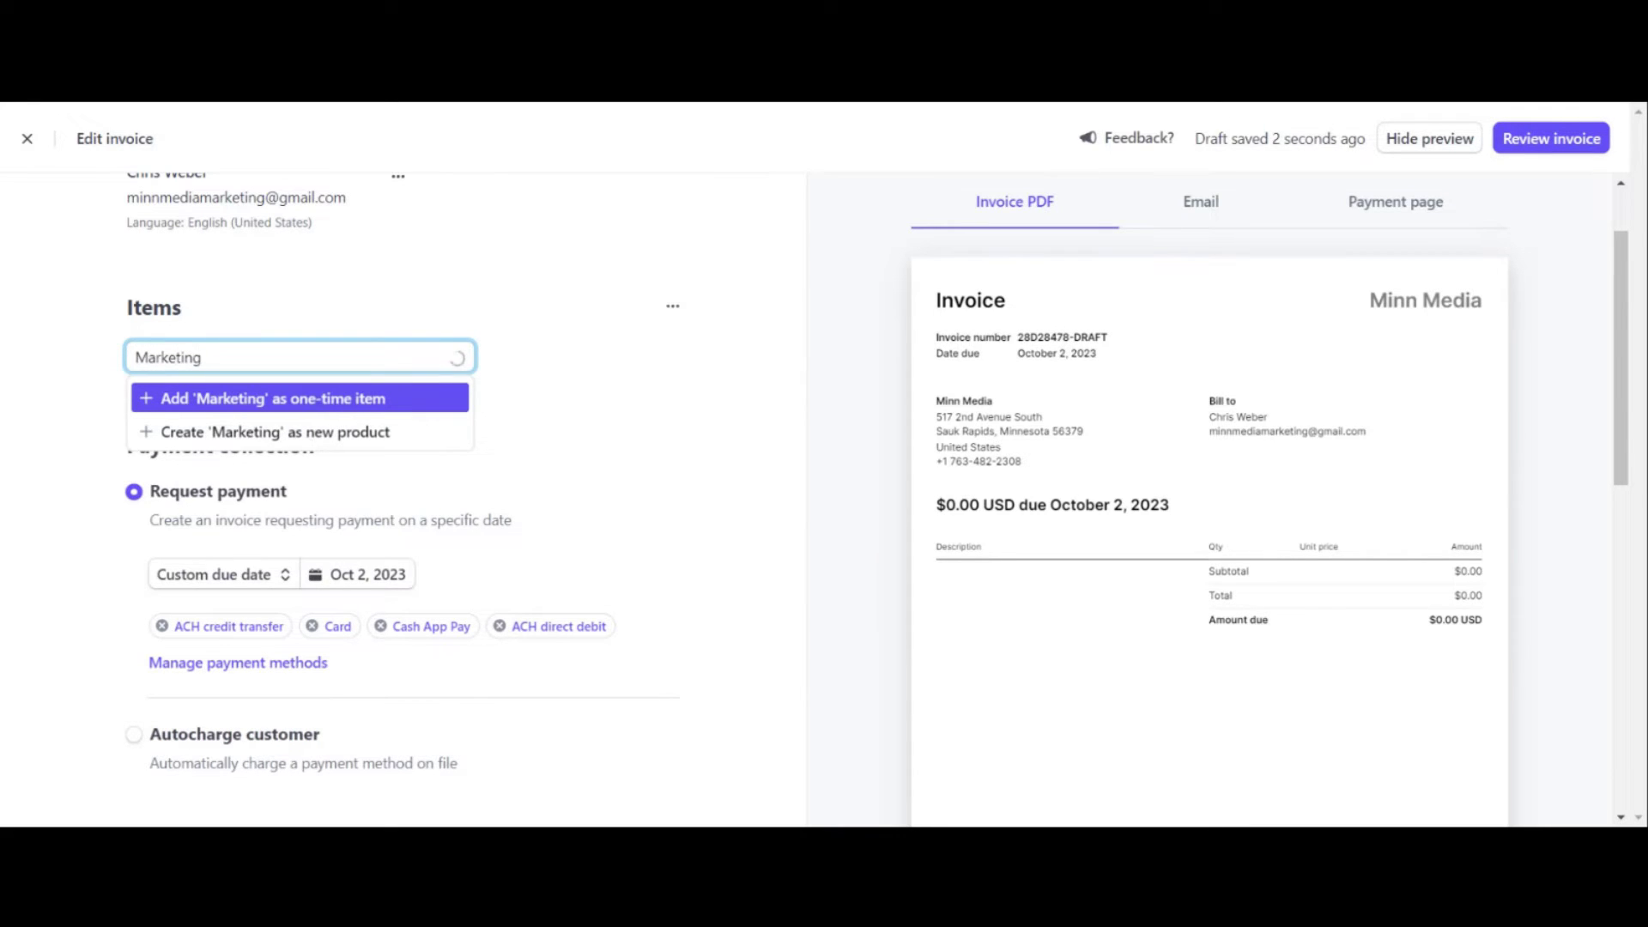
pyautogui.write(' Consult')
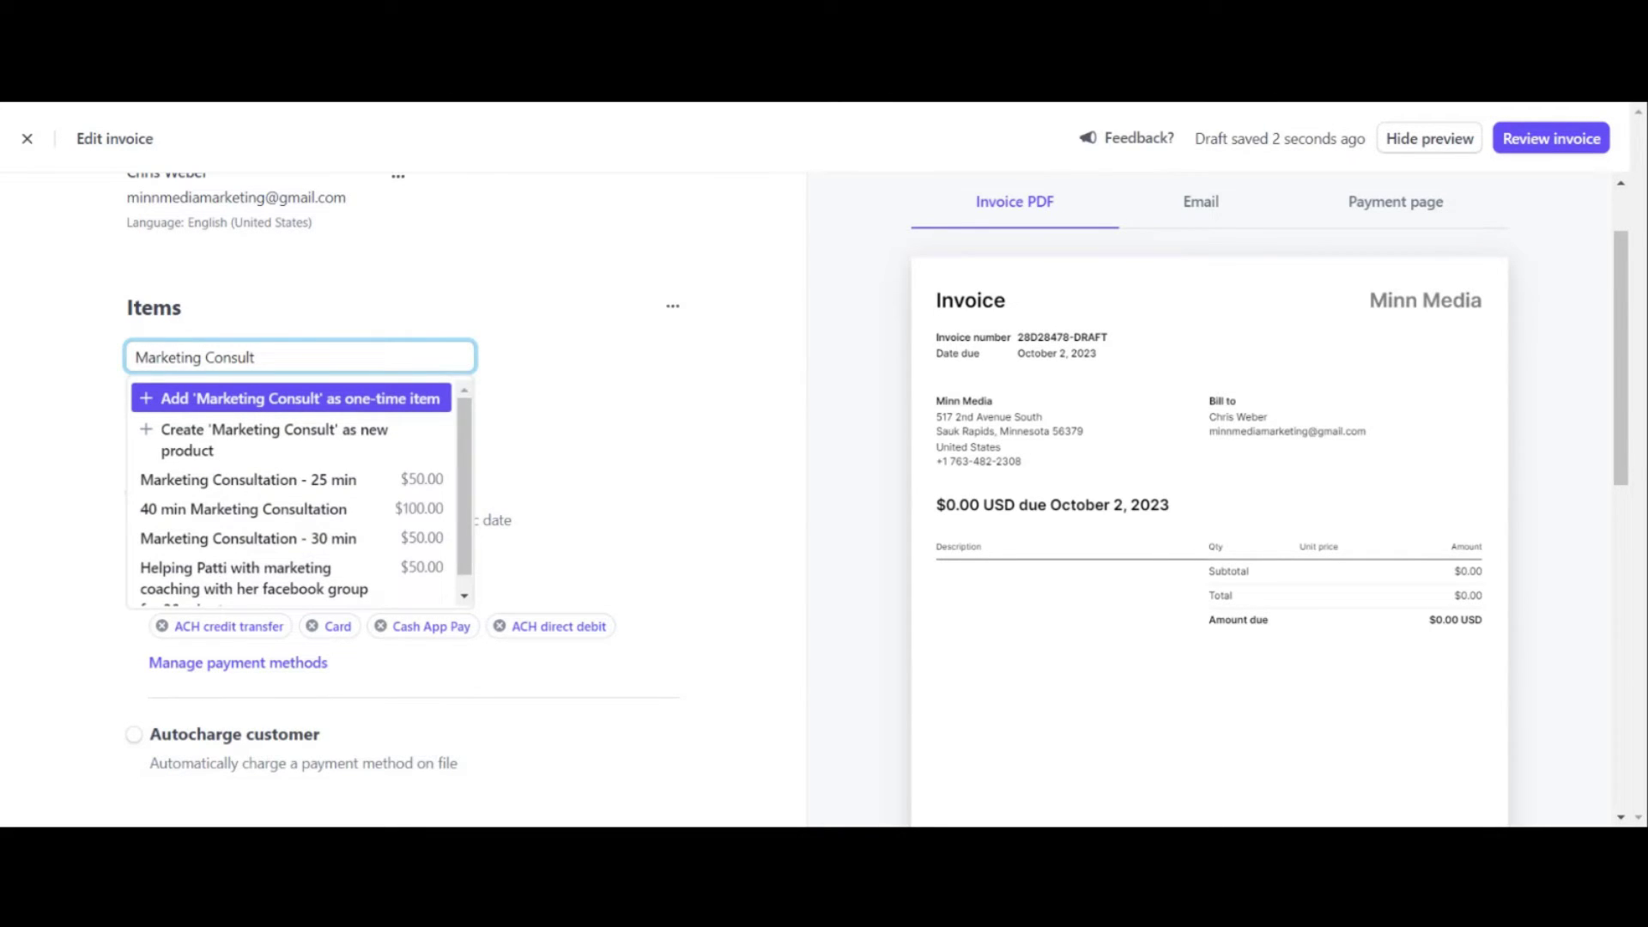
pyautogui.click(258, 495)
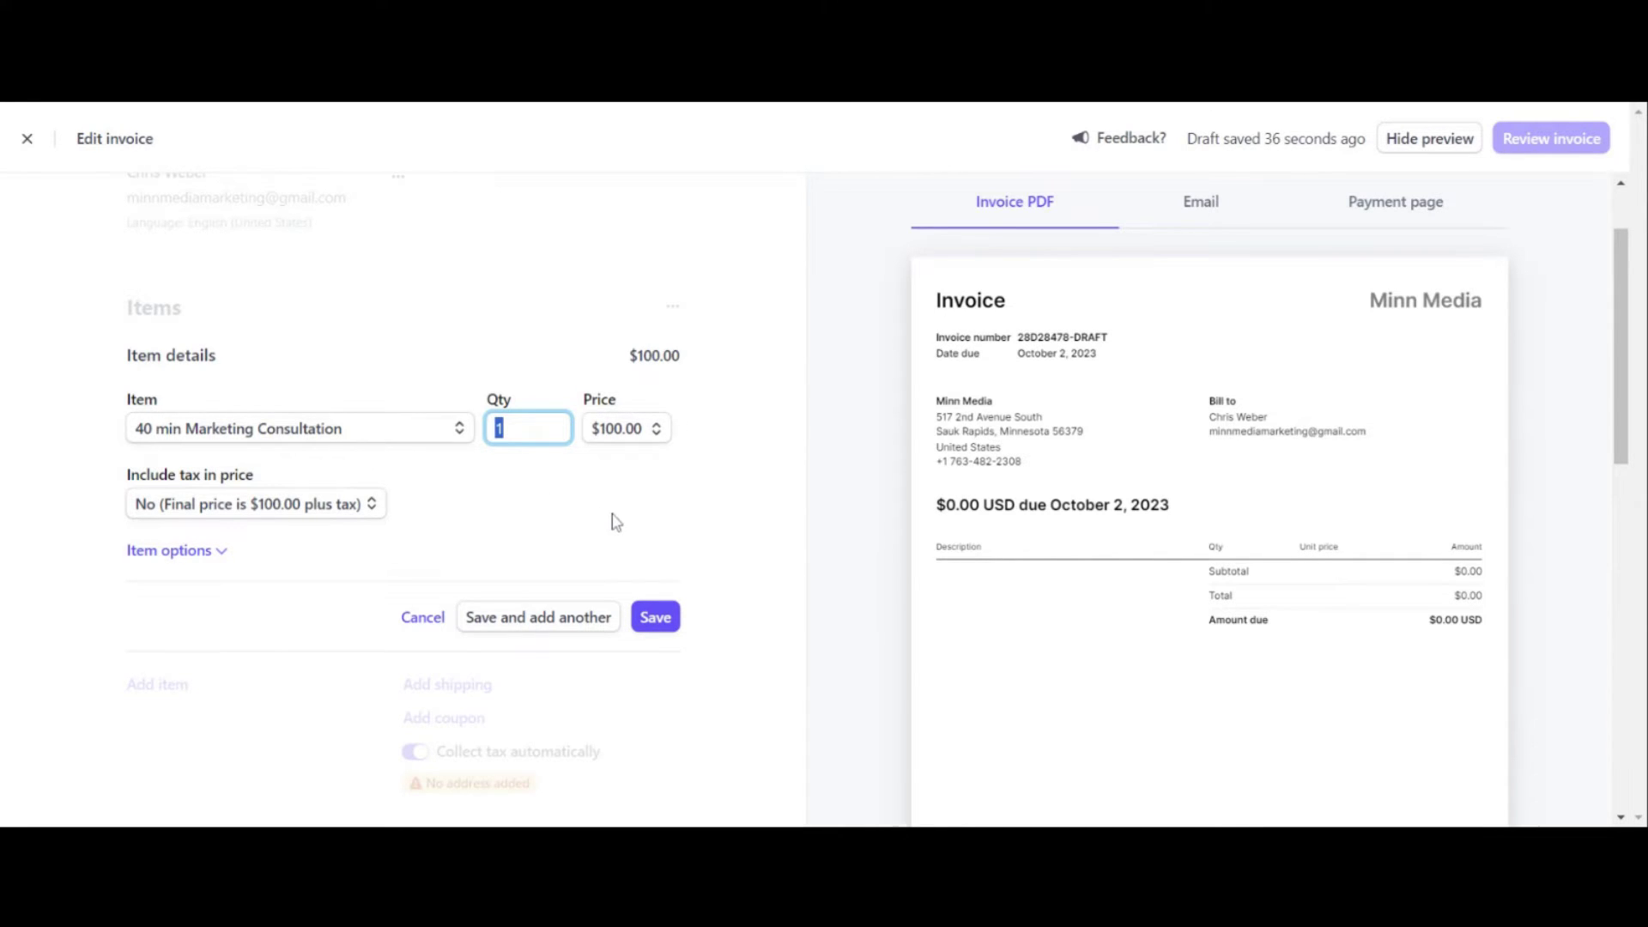
pyautogui.click(655, 617)
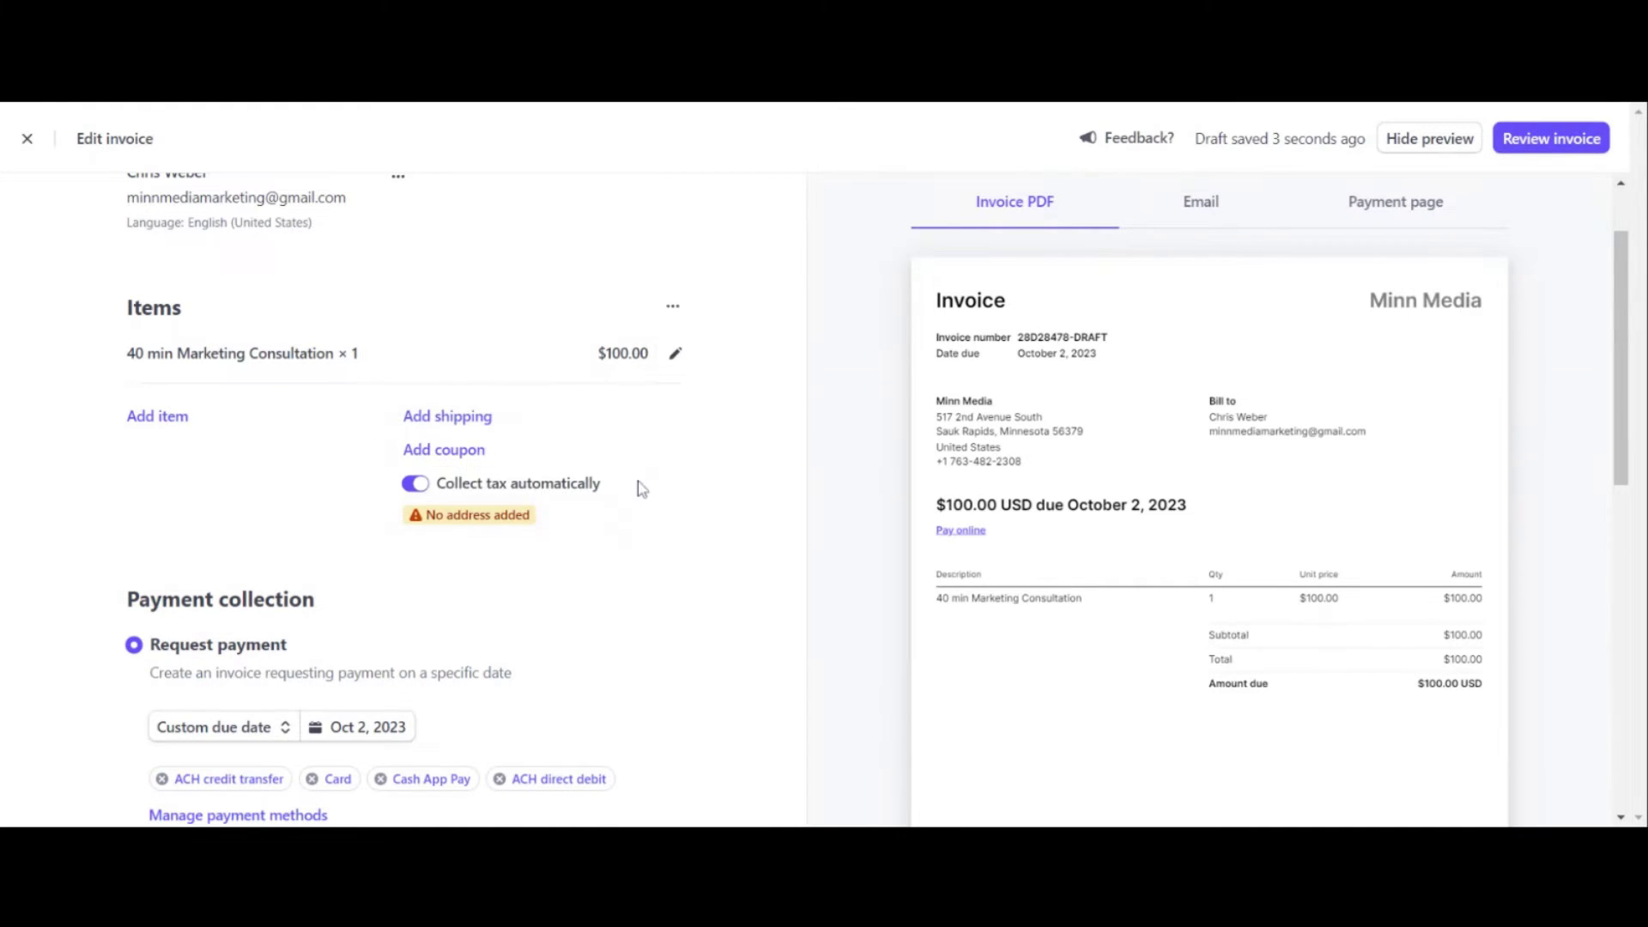
# Step: Switch off 'Collect tax automatically' and look over the payment settings below
pyautogui.click(422, 485)
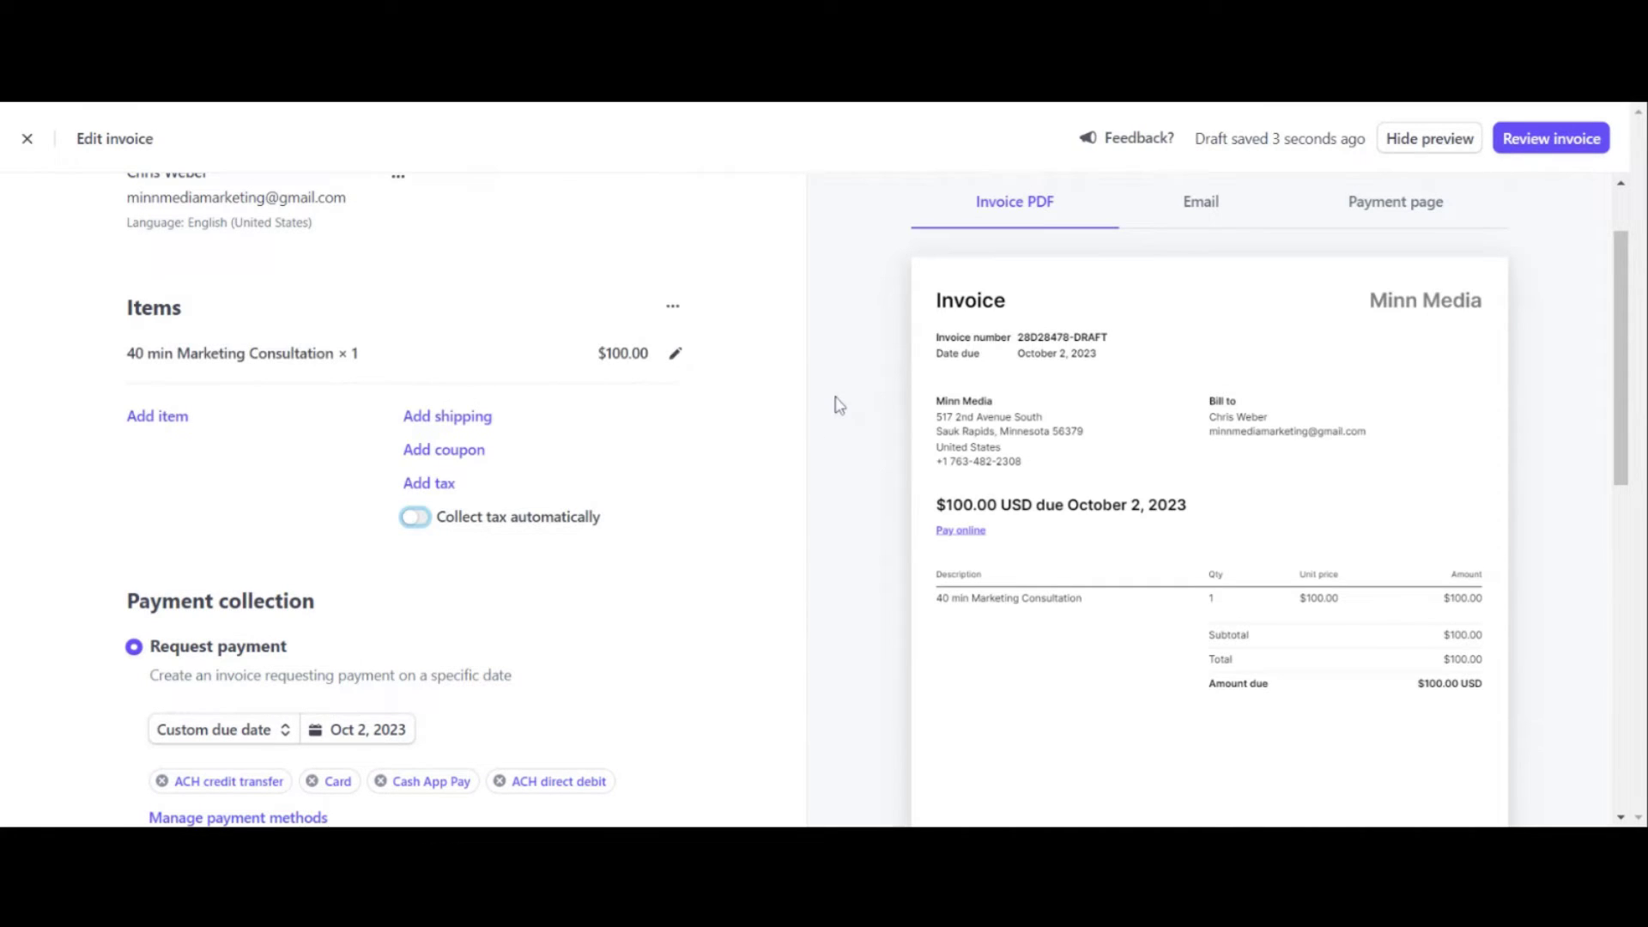
pyautogui.scroll(-2, 818, 411)
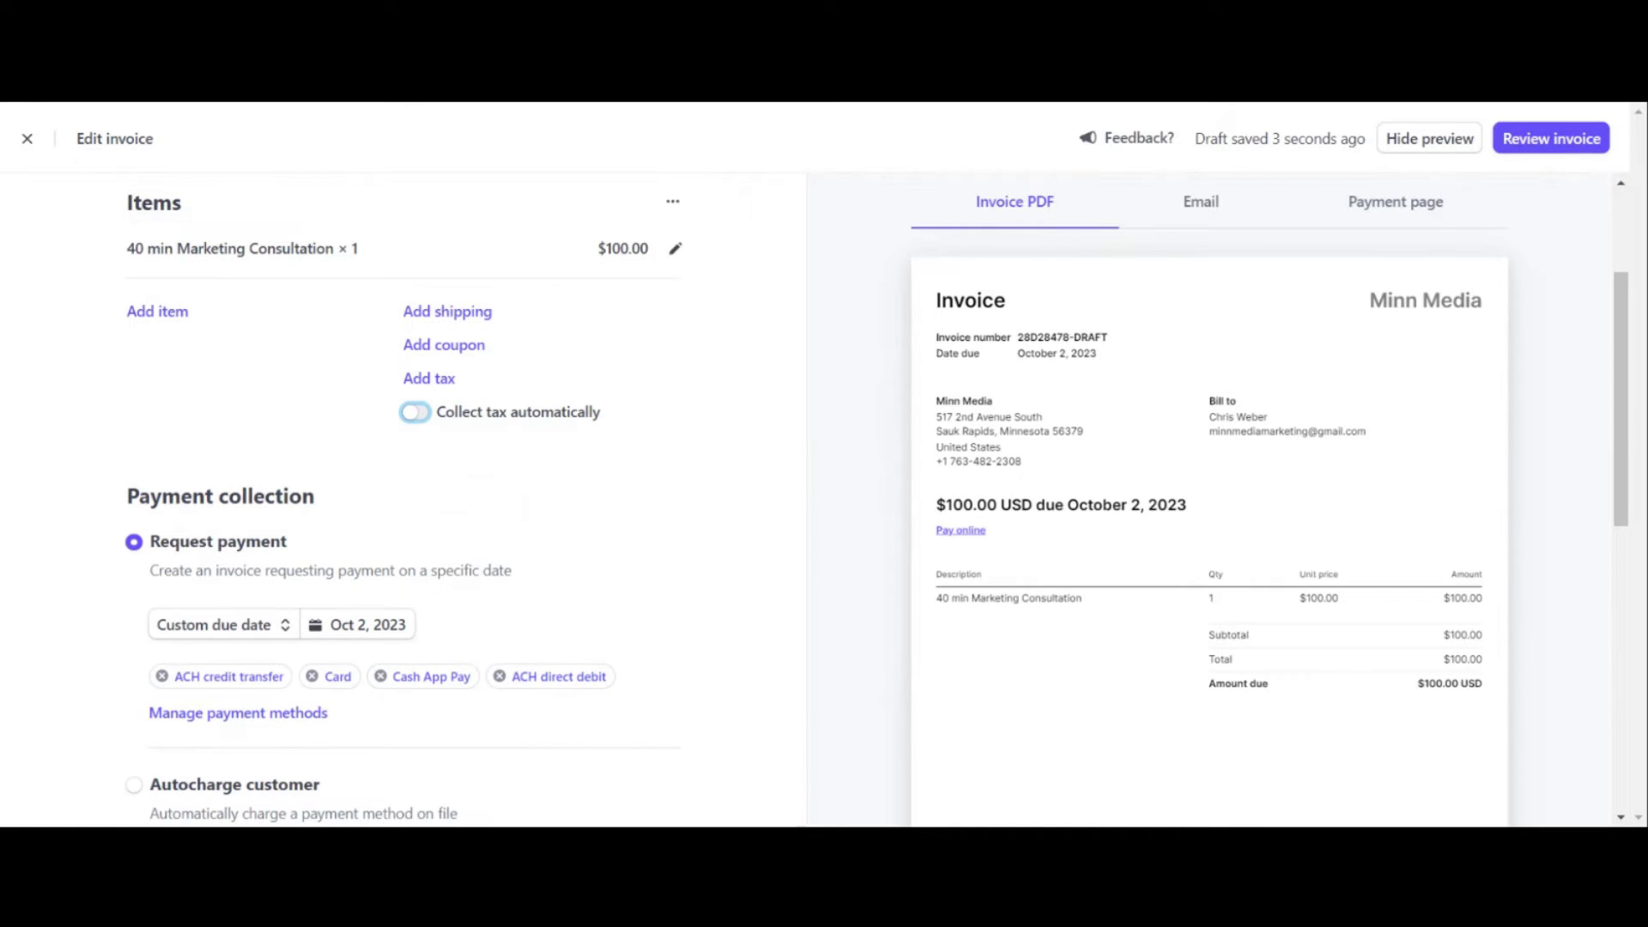
pyautogui.scroll(-2, 796, 409)
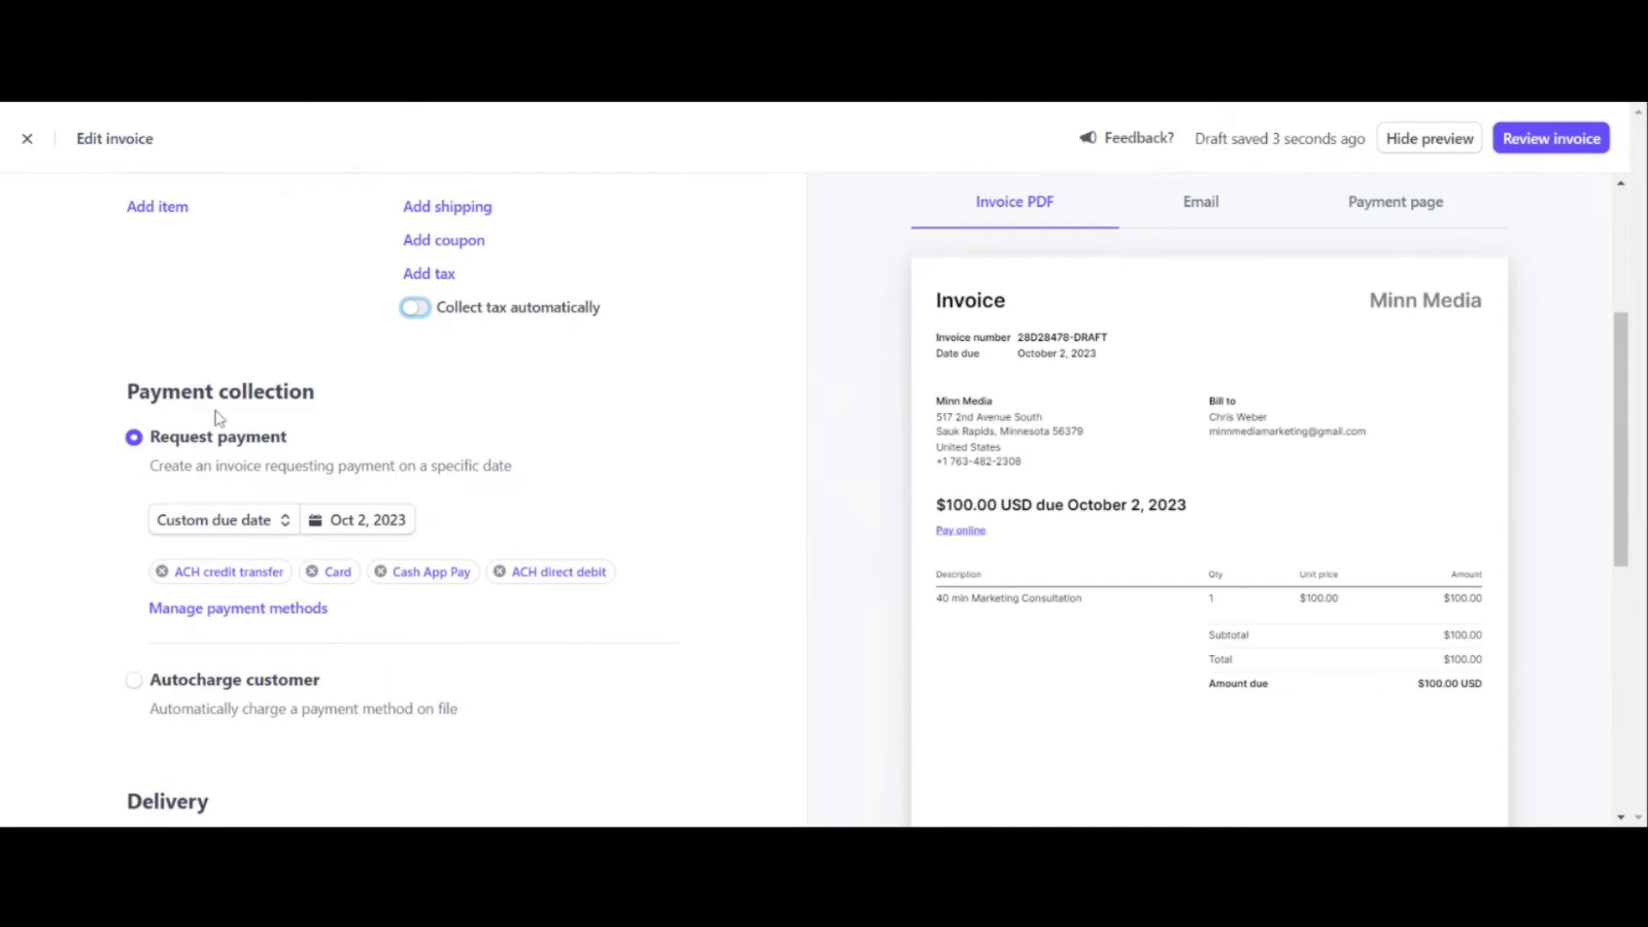
pyautogui.click(381, 108)
pyautogui.press('Tab')
pyautogui.scroll(-2, 368, 531)
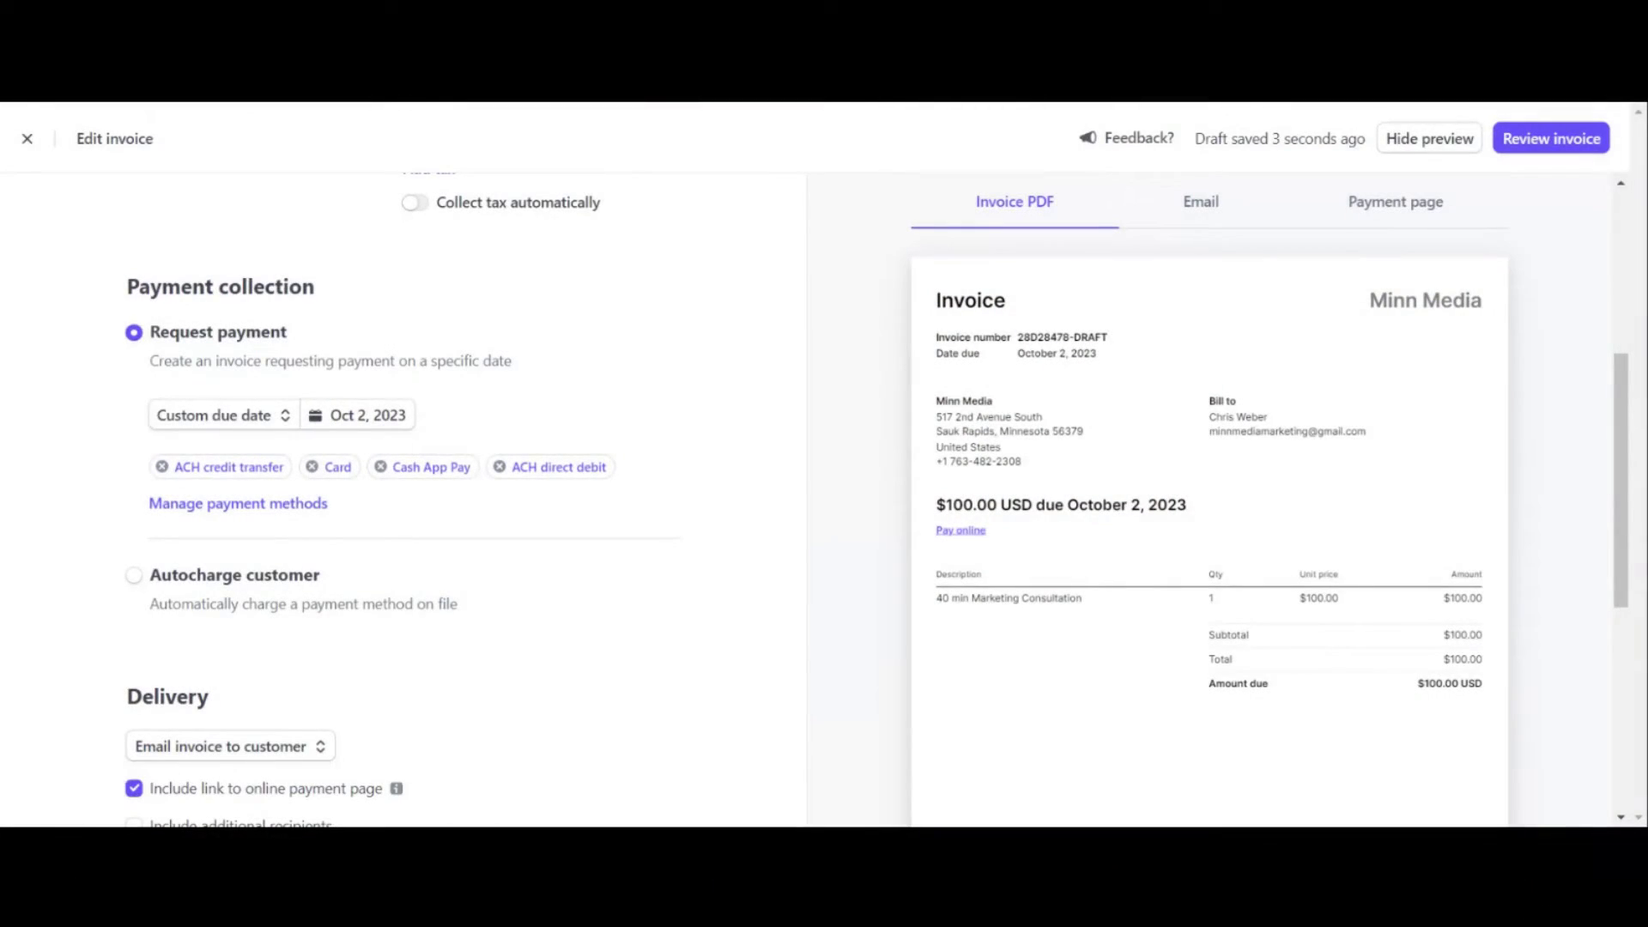
pyautogui.scroll(-3, 359, 631)
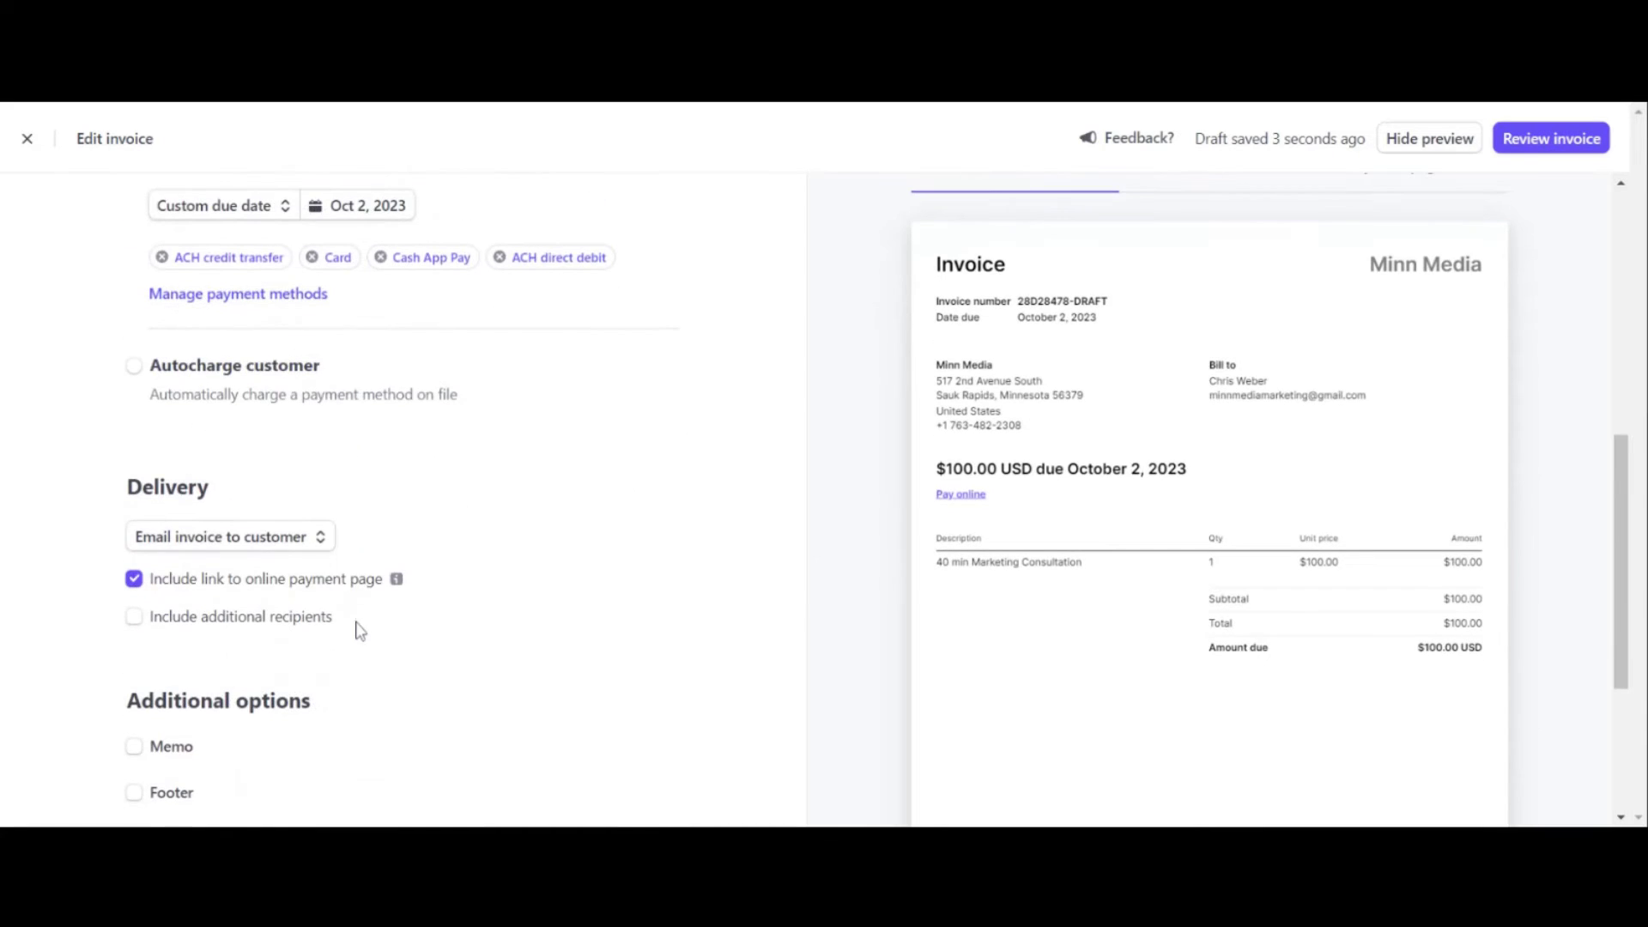
pyautogui.scroll(-3, 358, 630)
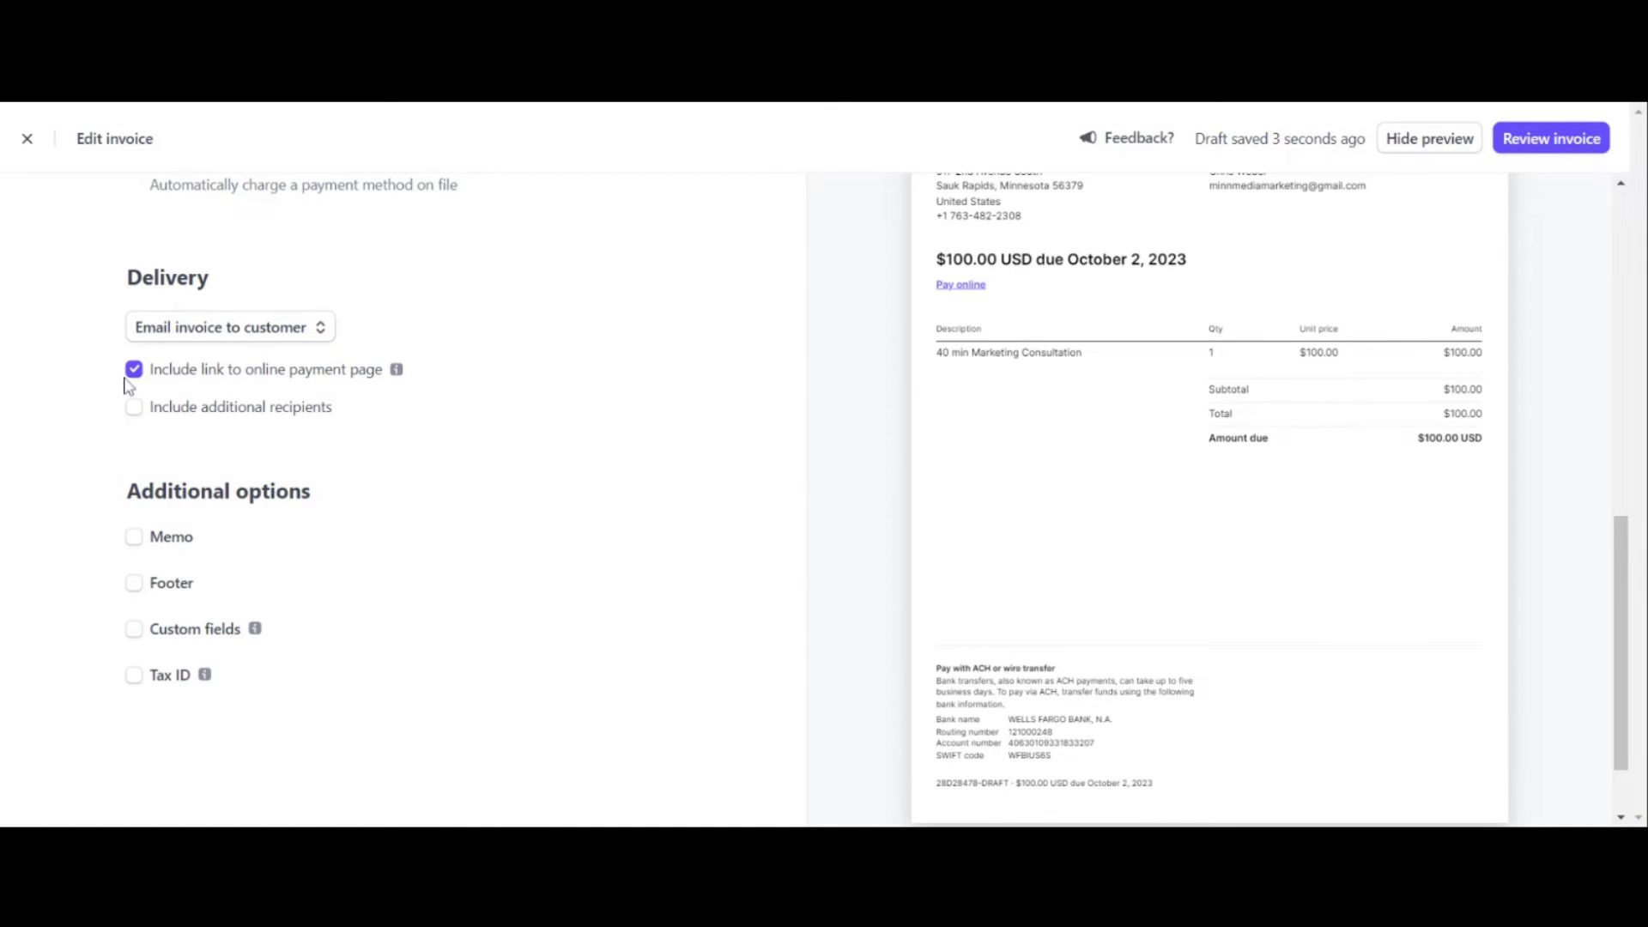
pyautogui.scroll(2, 959, 489)
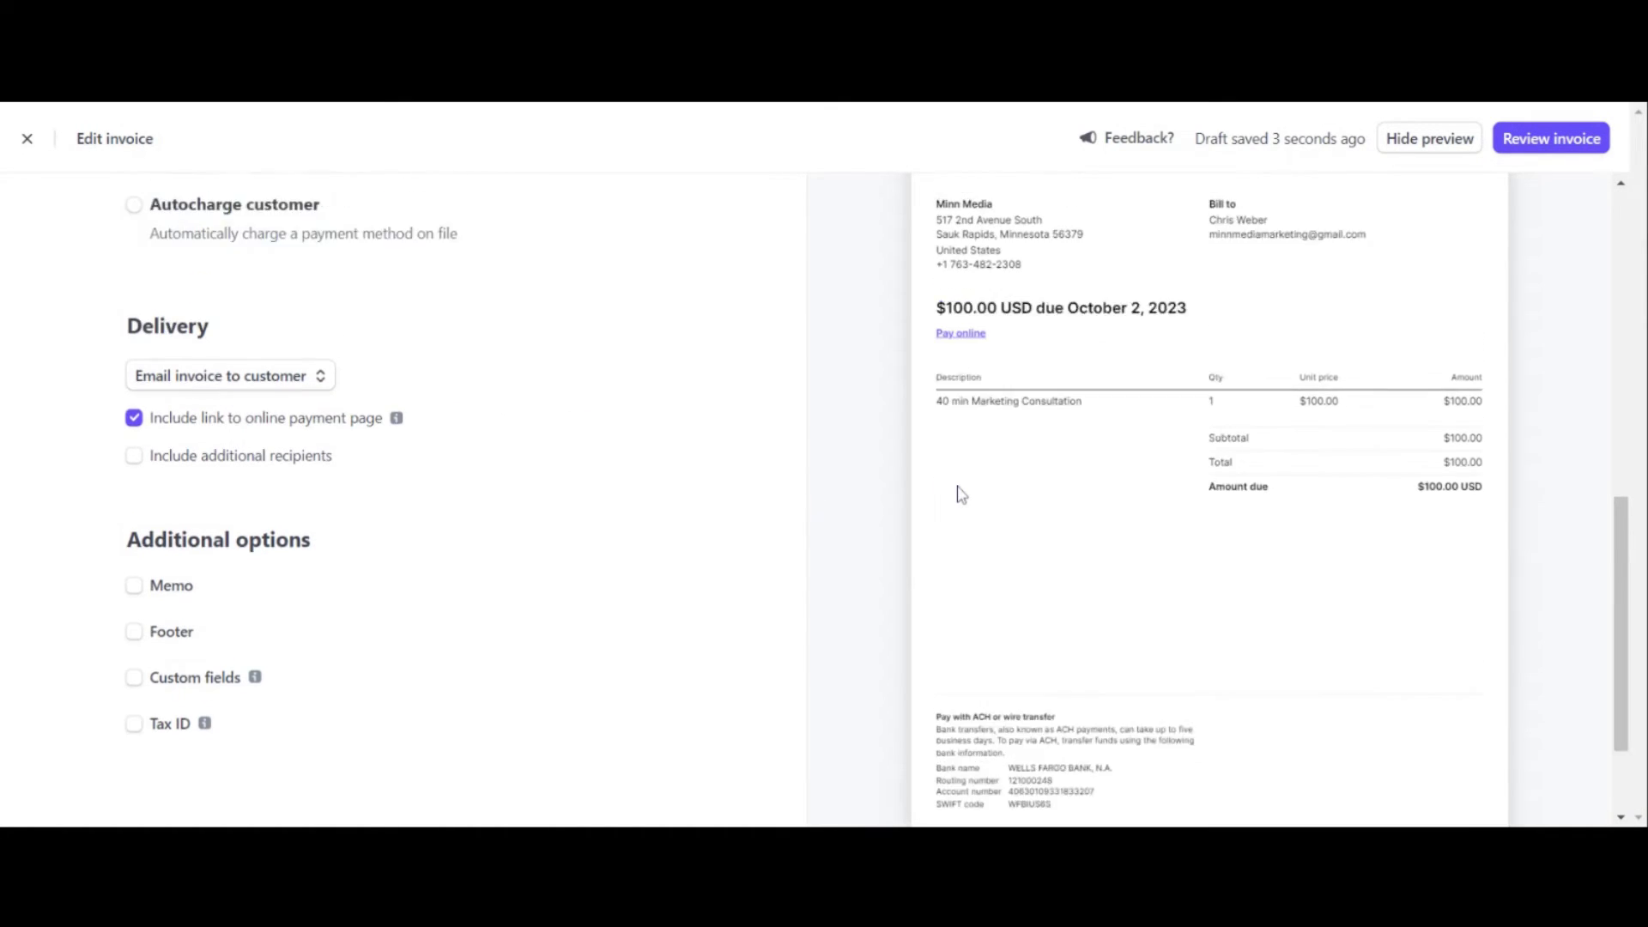
pyautogui.scroll(2, 960, 495)
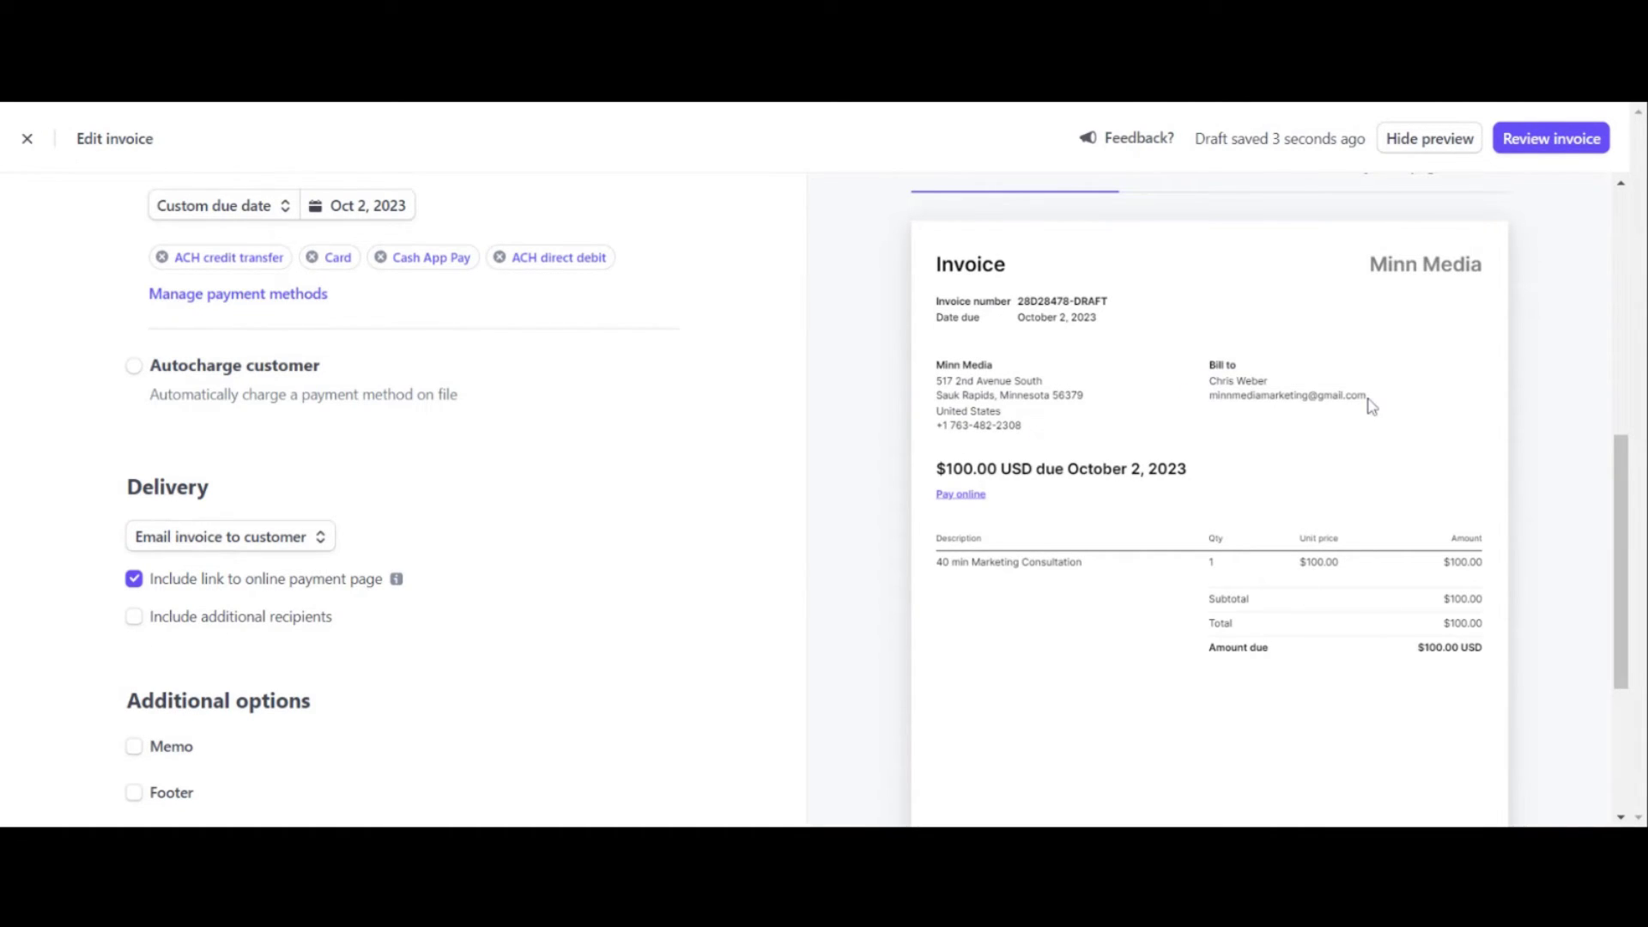
pyautogui.scroll(-2, 1257, 551)
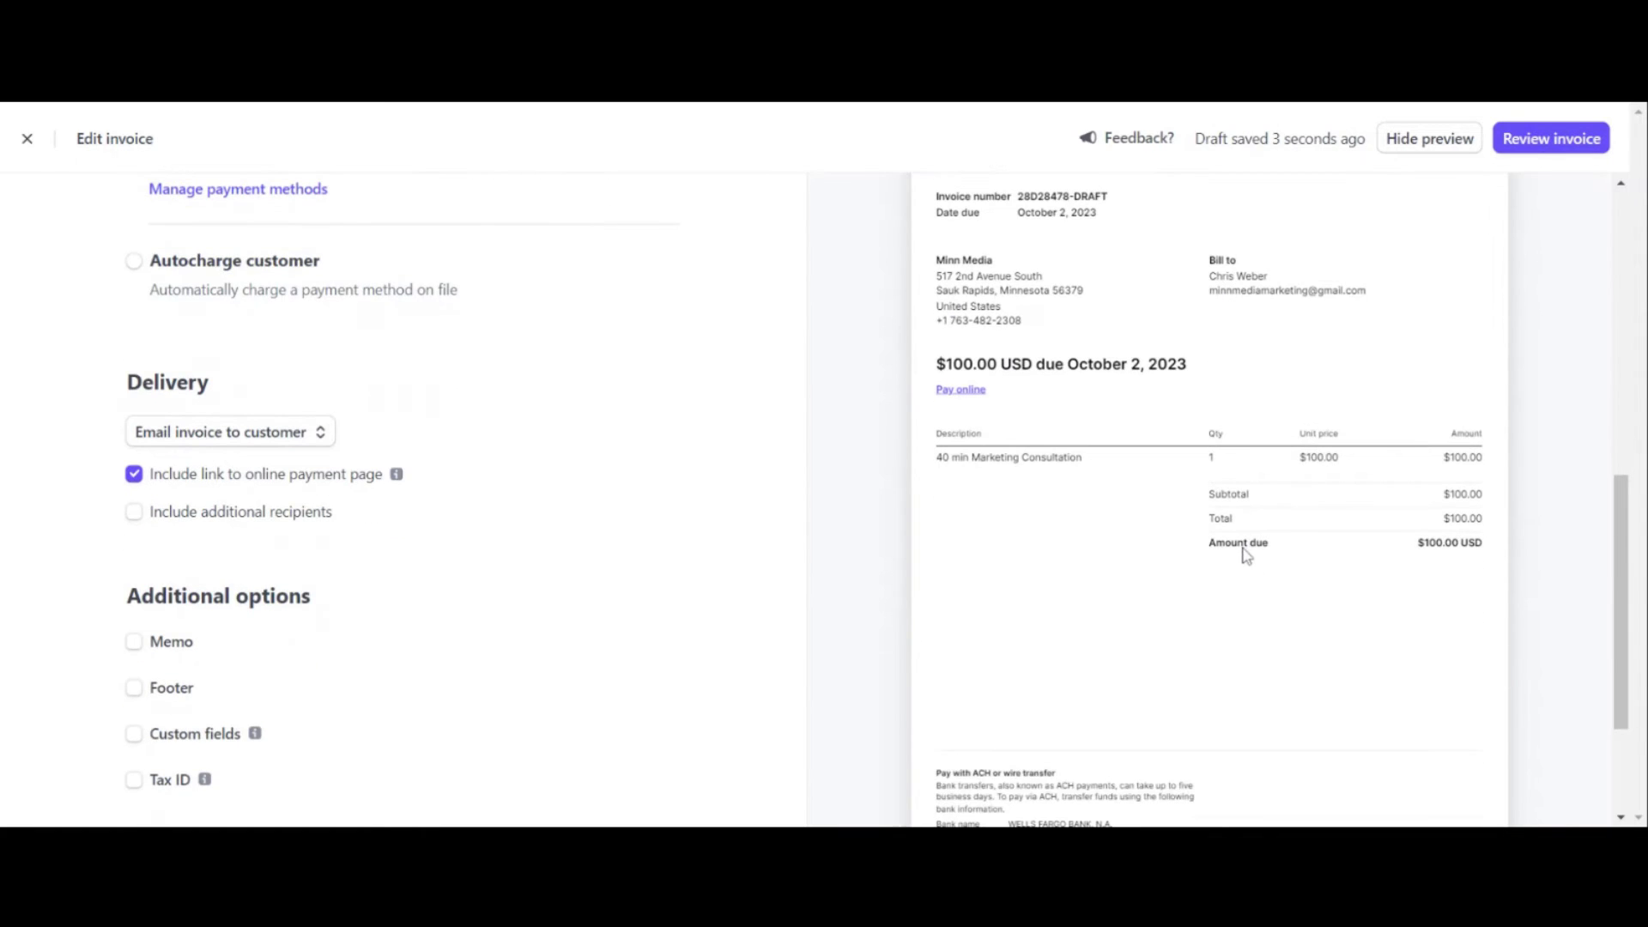
pyautogui.scroll(2, 1246, 554)
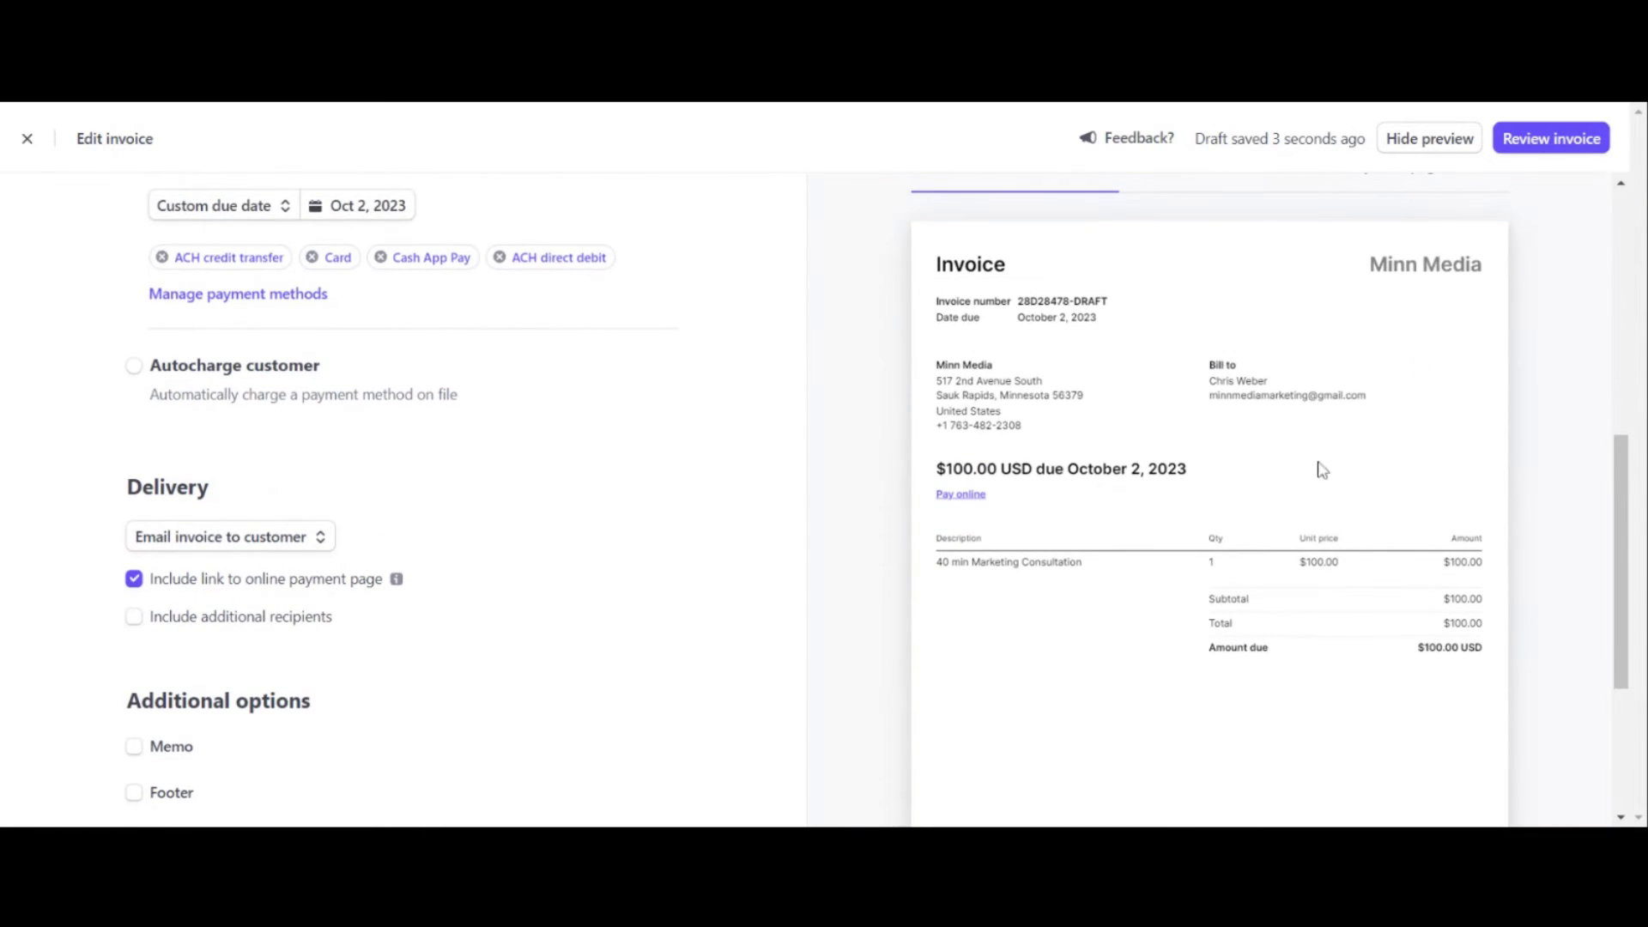
# Step: Review the invoice but leave it unsent, closing the editor to the draft's summary page
pyautogui.click(1548, 152)
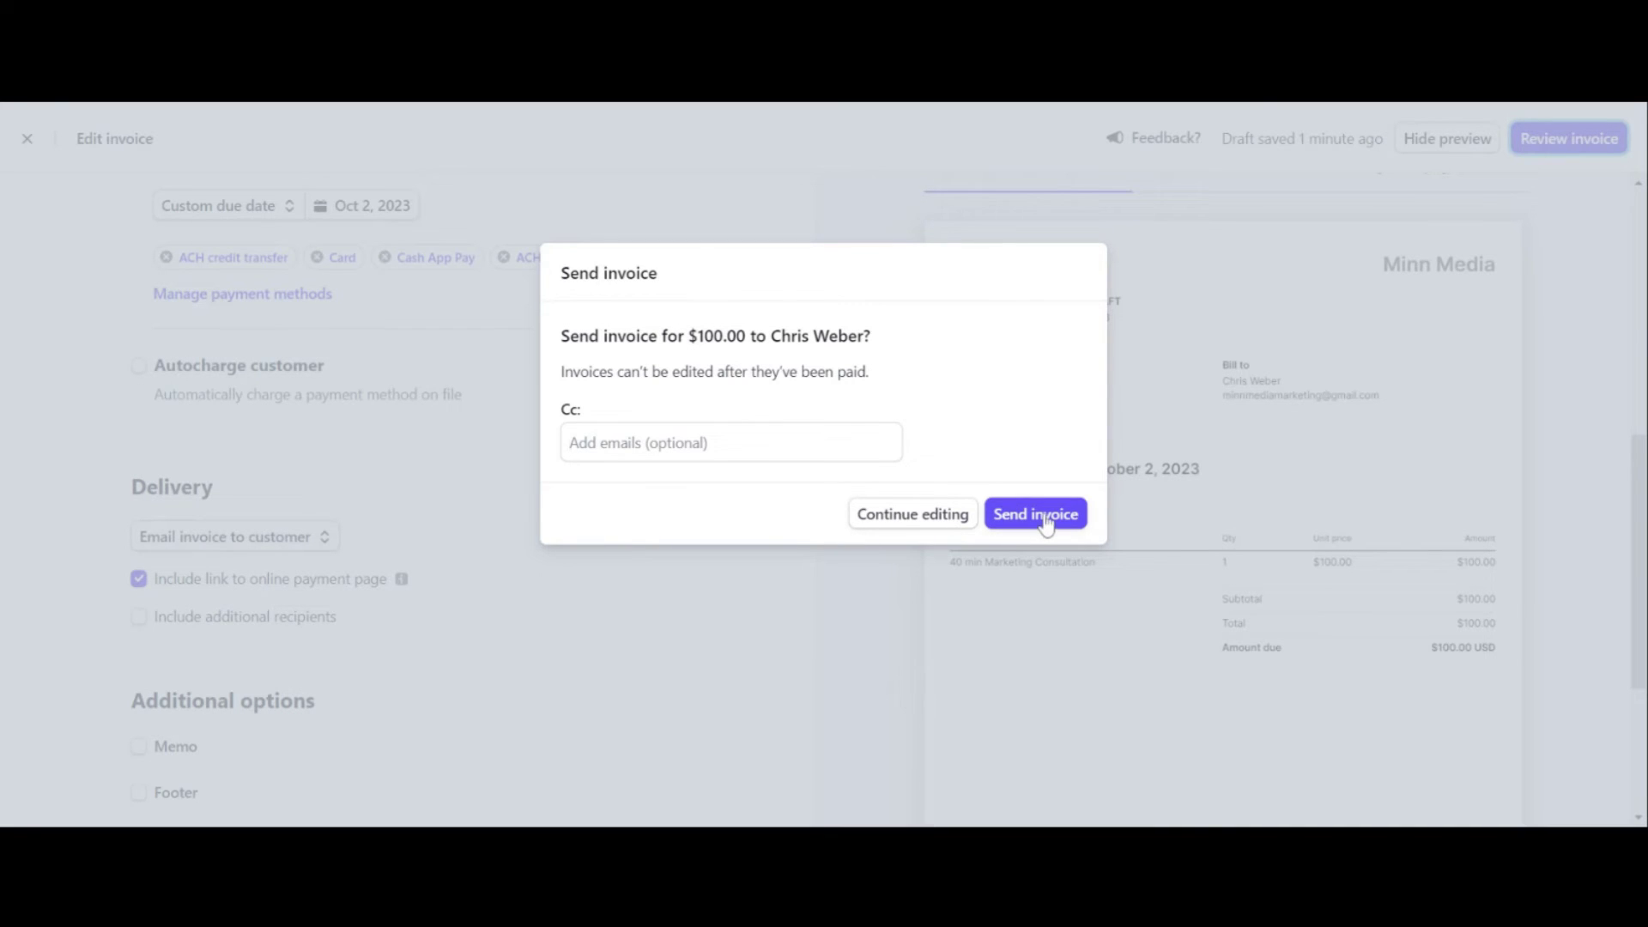
pyautogui.click(738, 642)
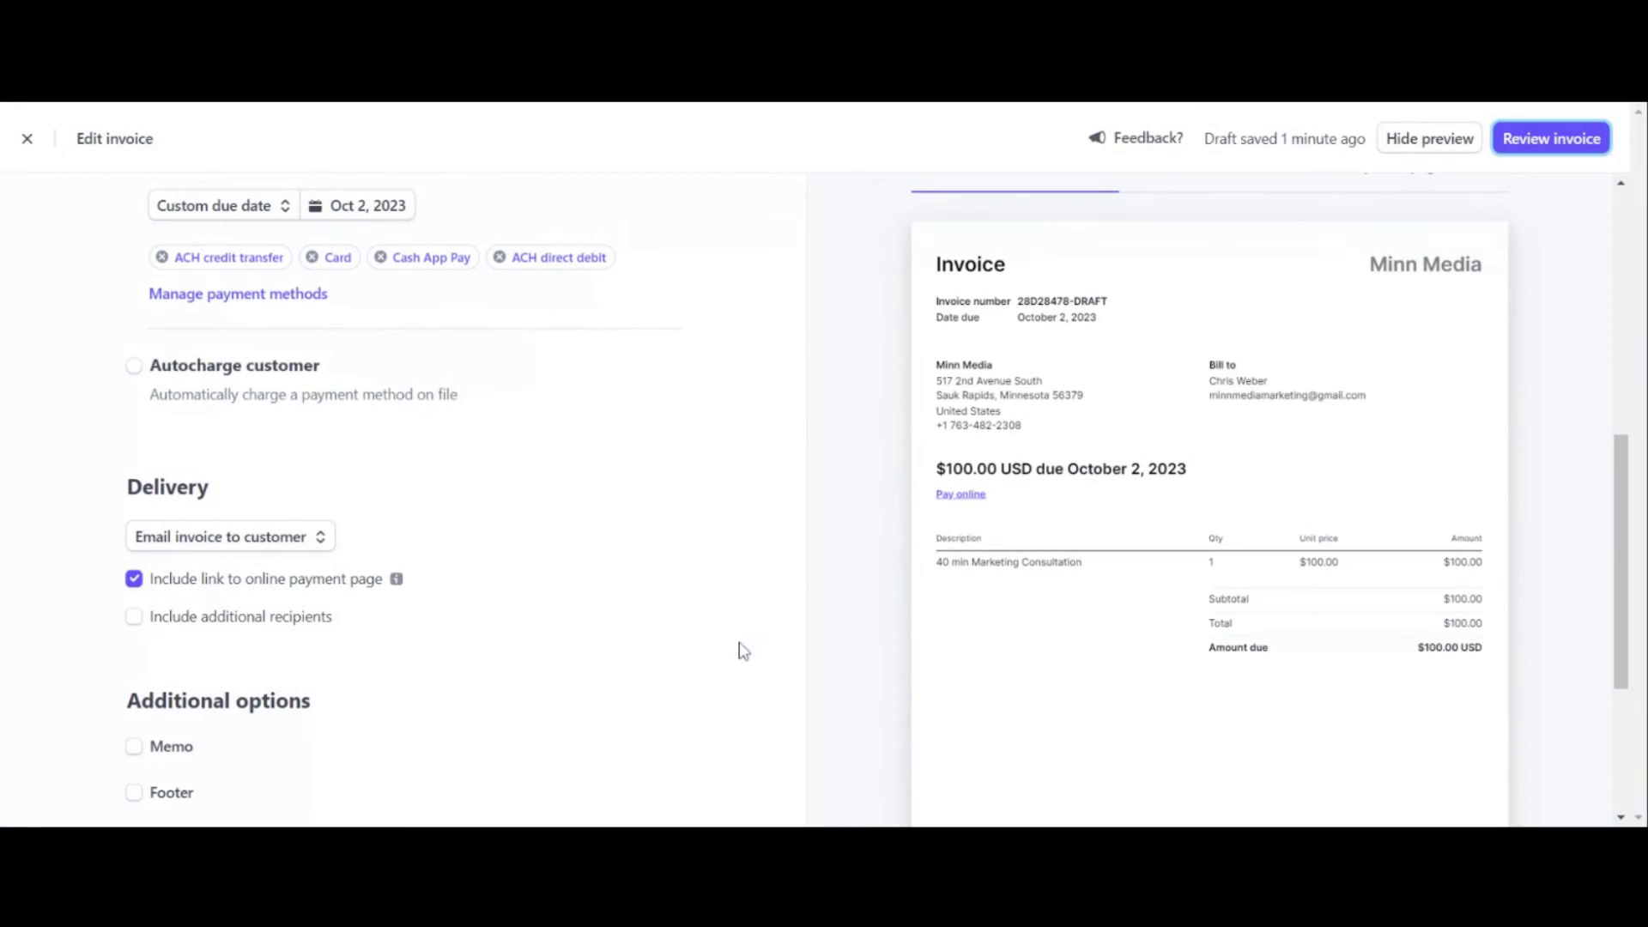
pyautogui.click(28, 139)
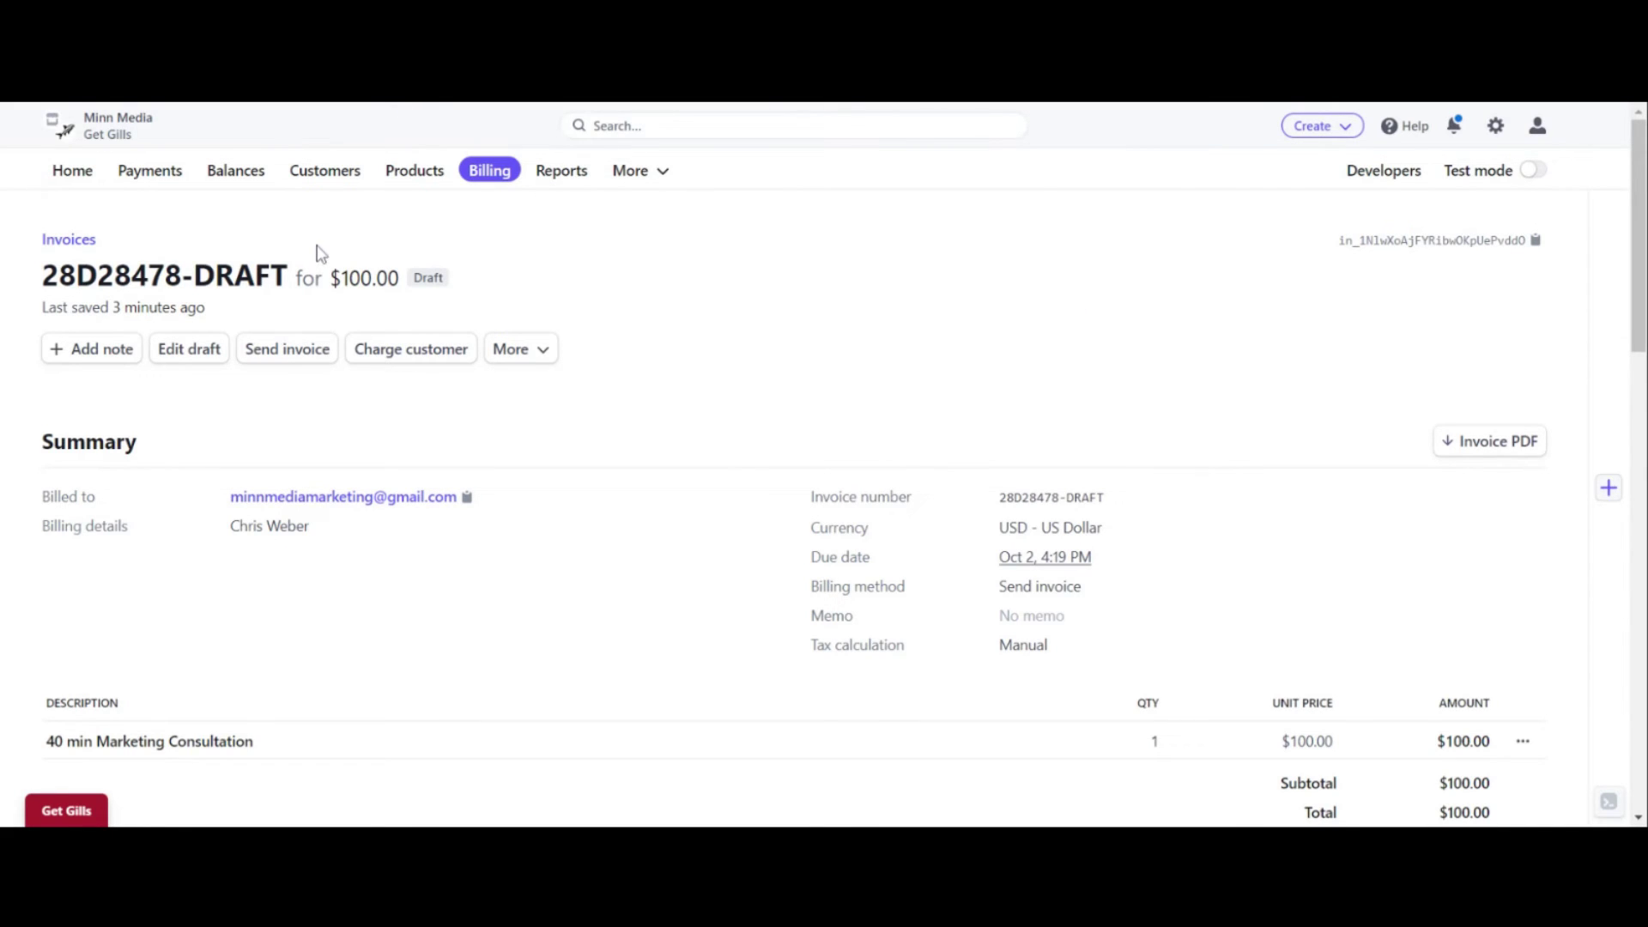
# Step: Check the $100.00 draft in the Billing Invoices list, then go back to Home
pyautogui.click(481, 176)
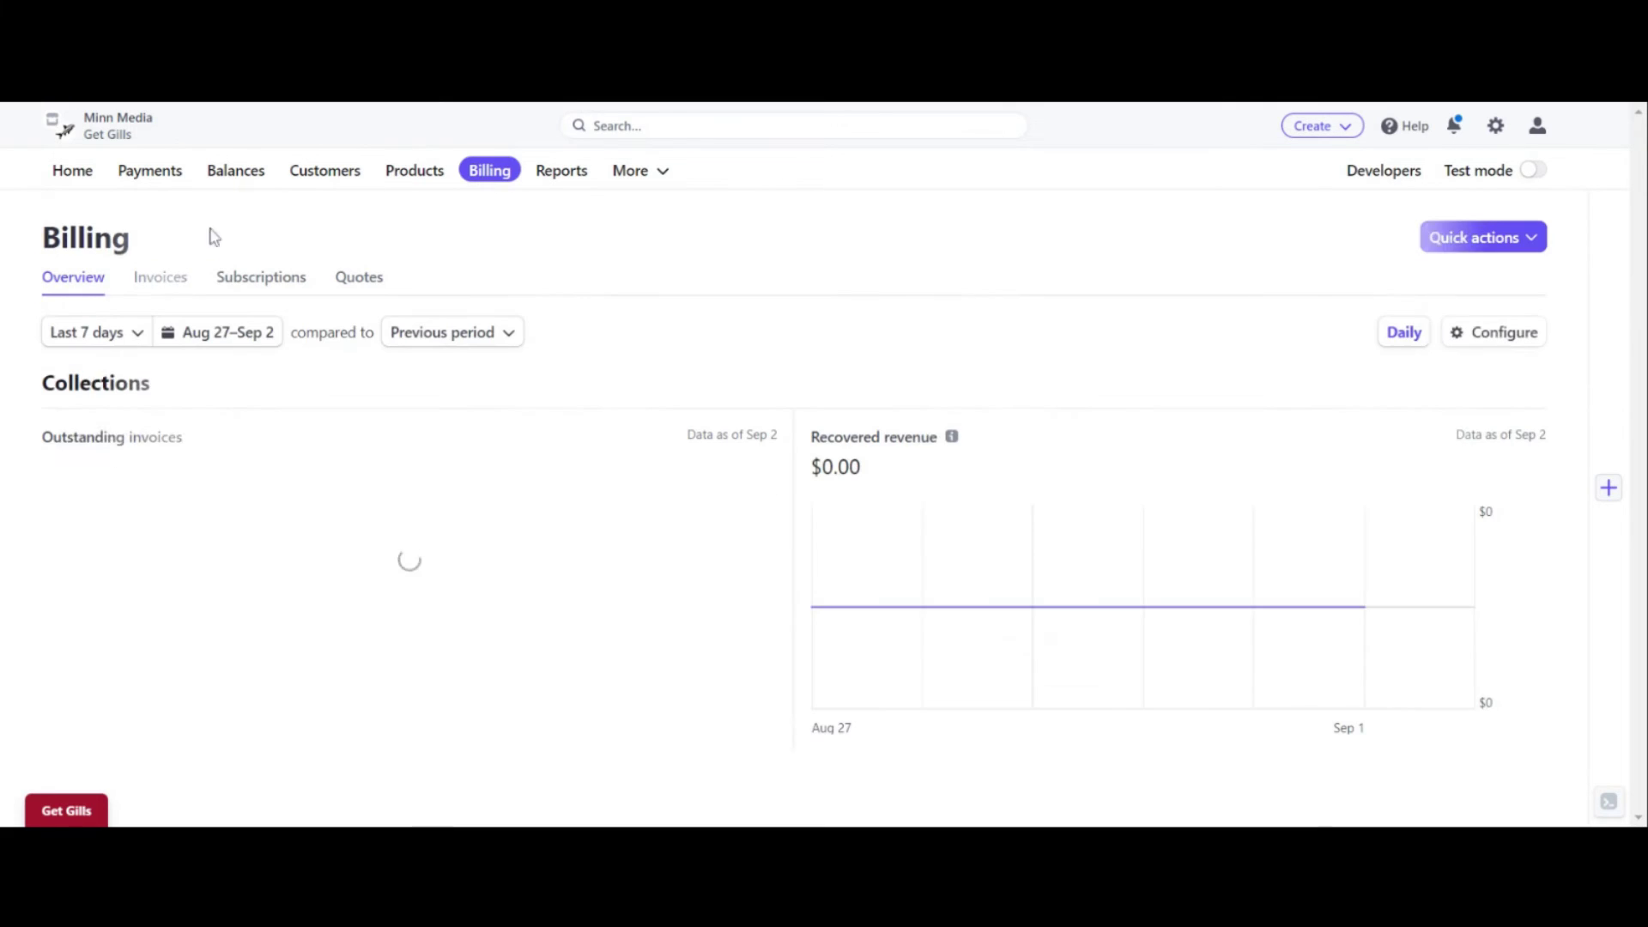
pyautogui.click(171, 288)
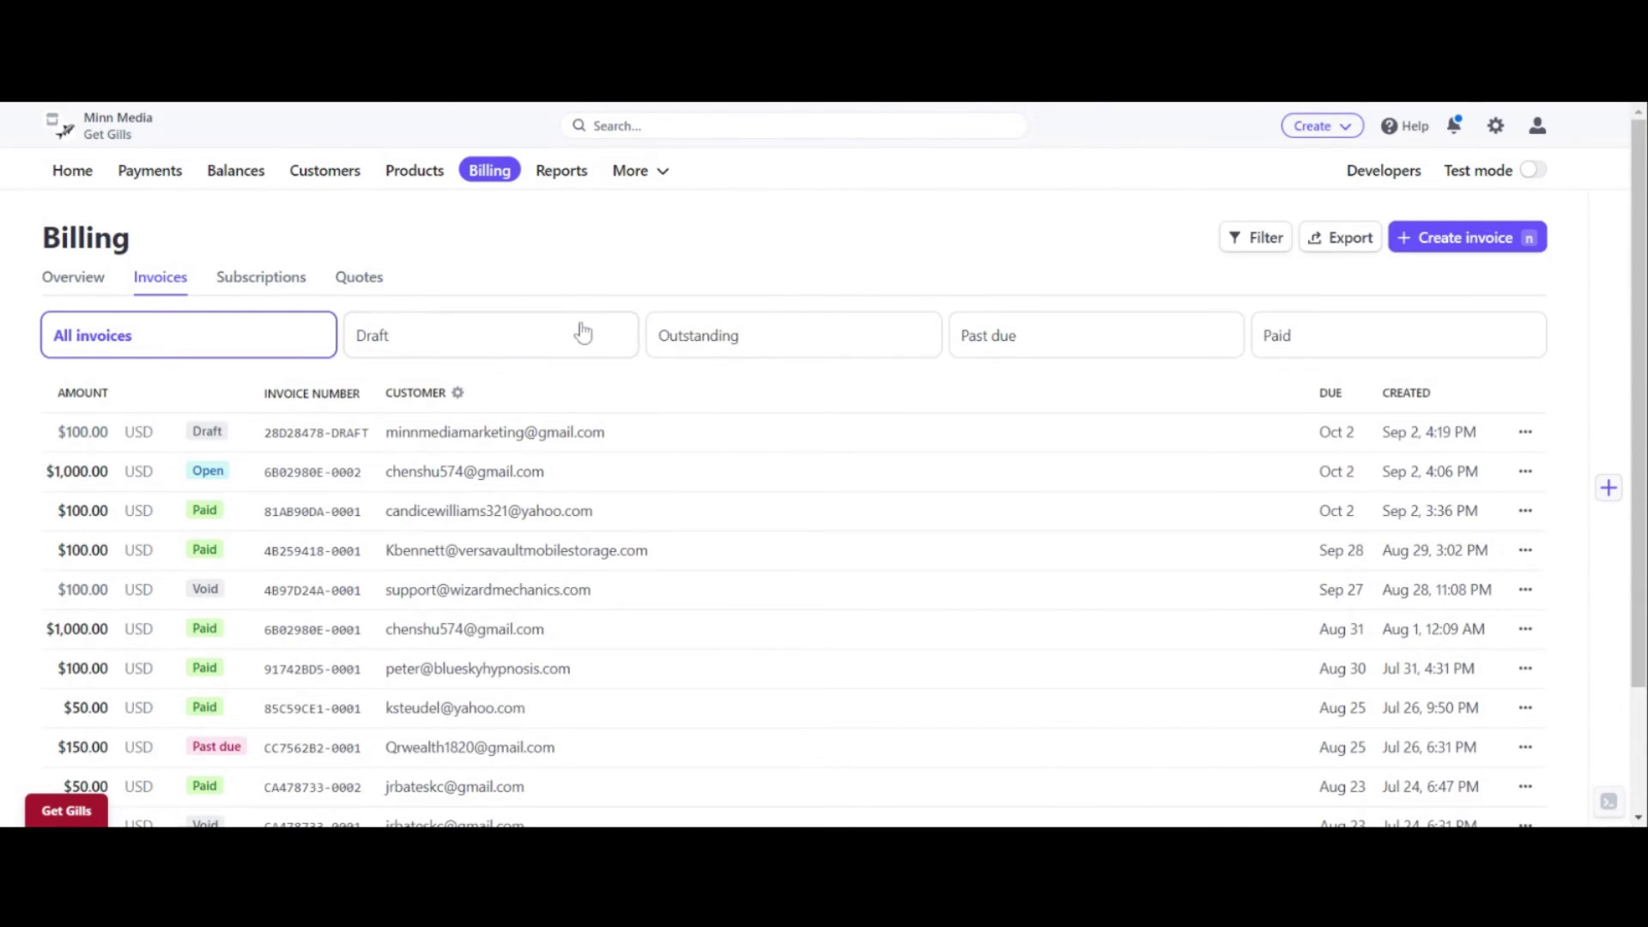
pyautogui.scroll(-3, 579, 335)
pyautogui.scroll(3, 576, 338)
pyautogui.click(72, 170)
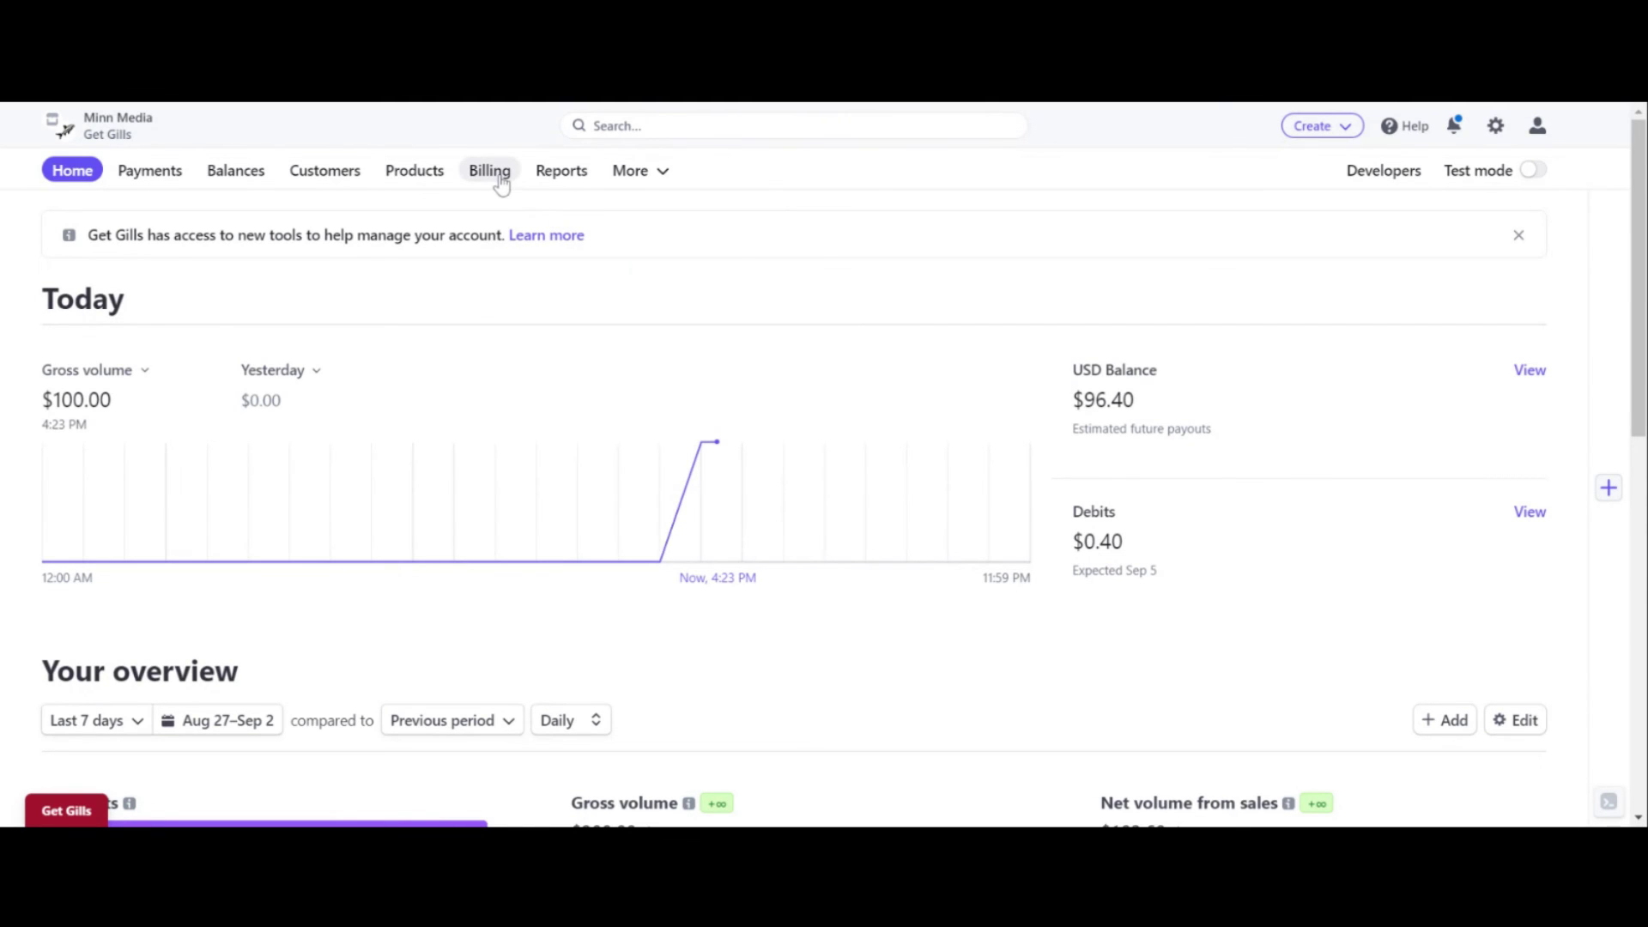
pyautogui.click(182, 171)
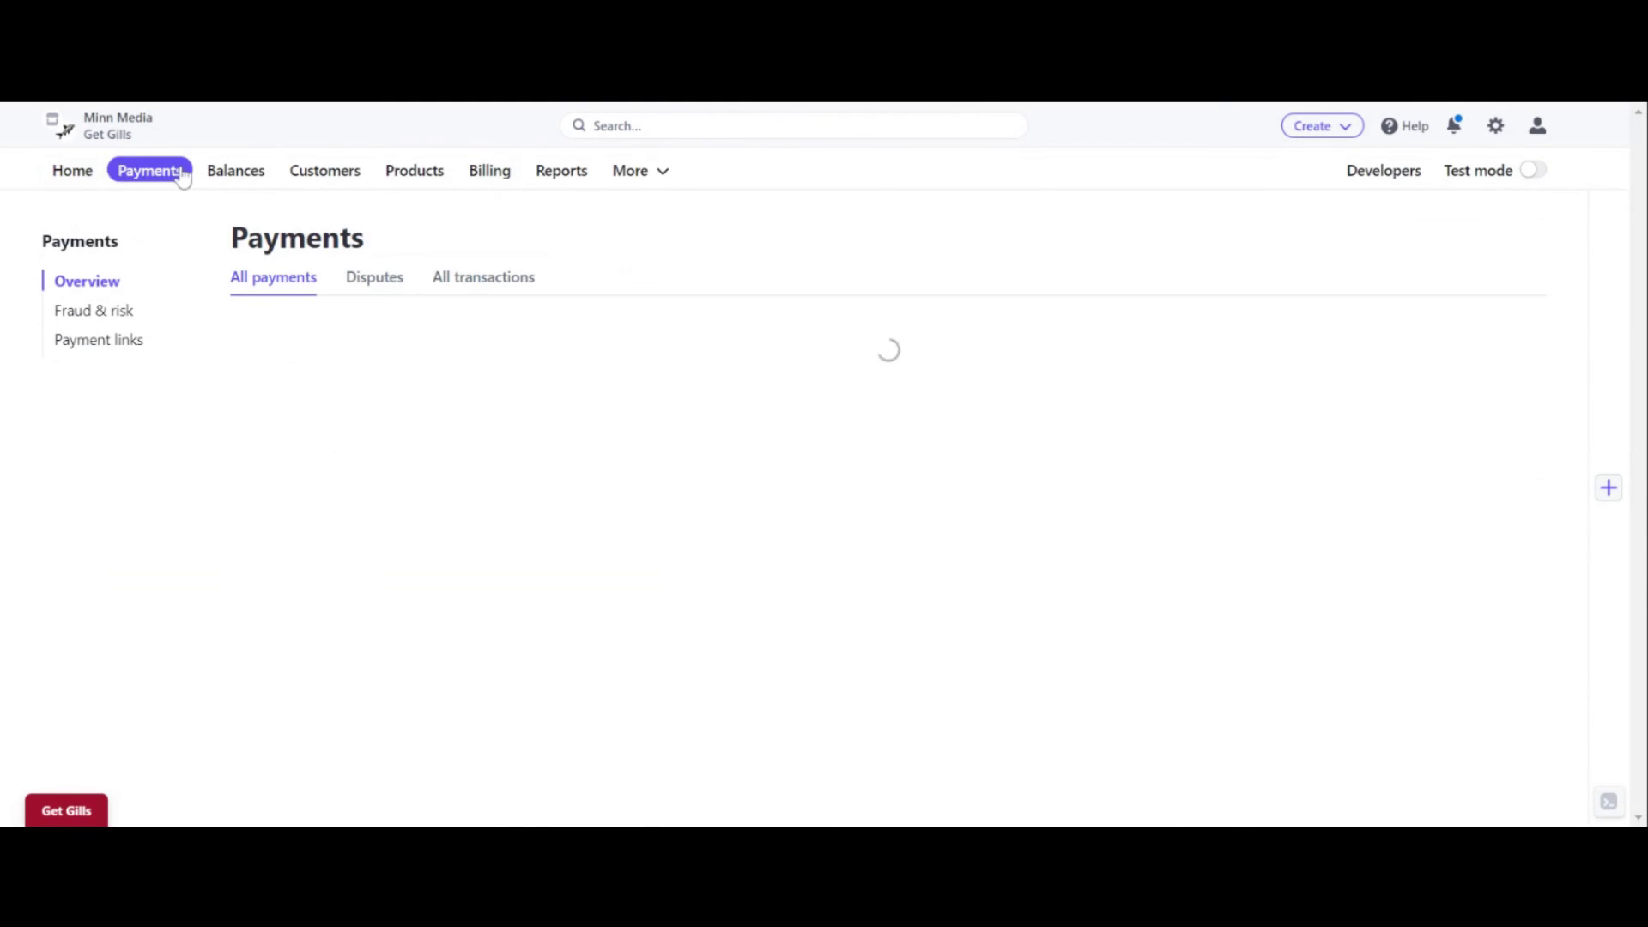
pyautogui.click(72, 170)
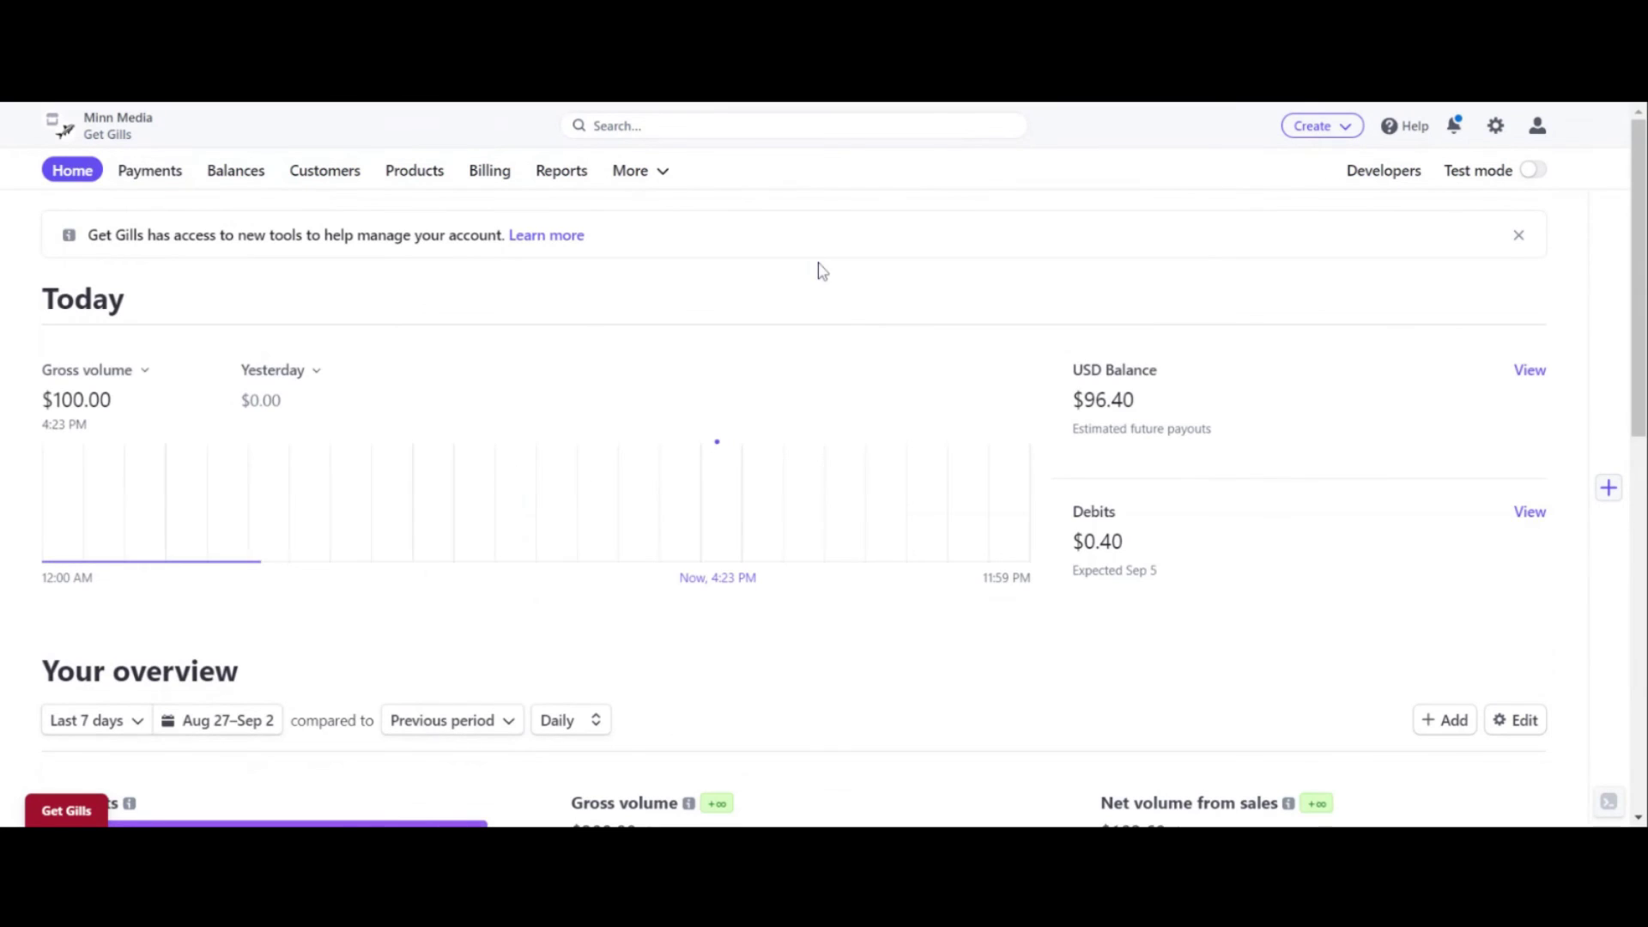
pyautogui.scroll(-3, 819, 271)
pyautogui.scroll(3, 820, 271)
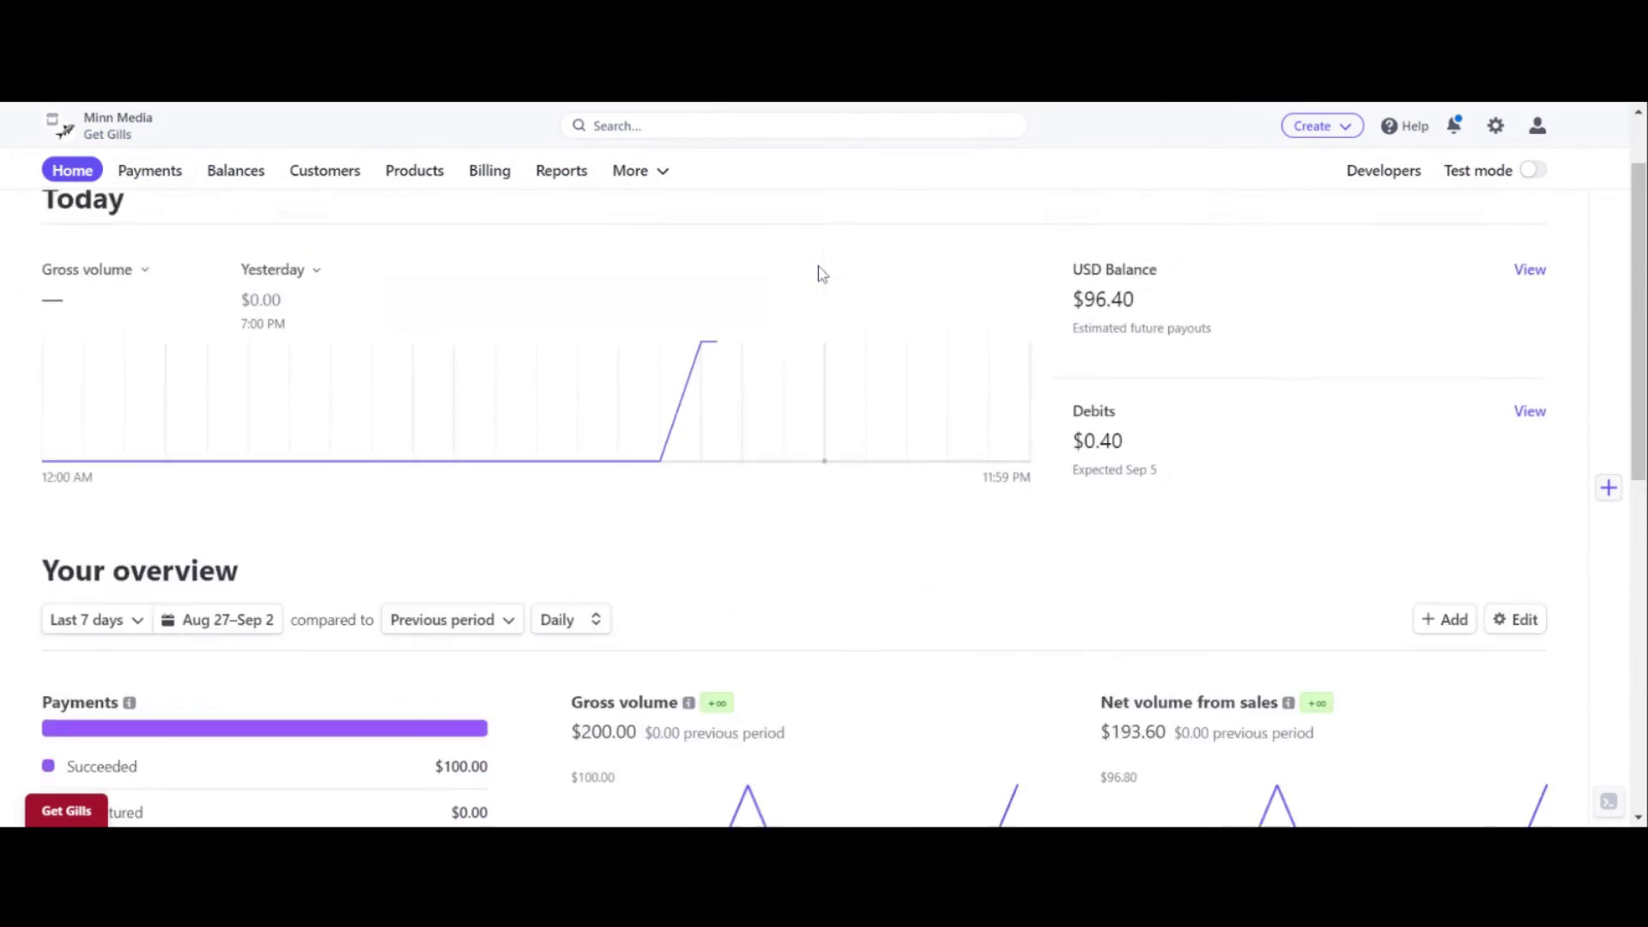